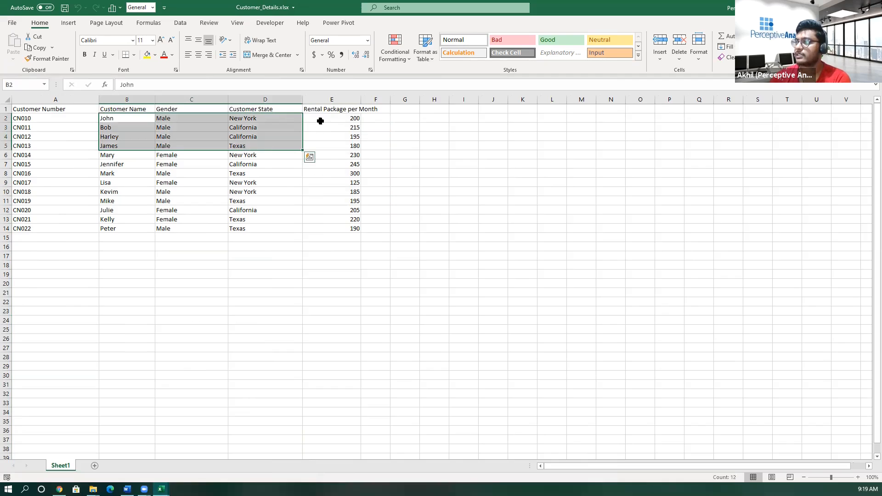
# - Review the Rental Package per Month column in Customer_Details.xlsx, Account Balance in Balance.xlsx and the task on sheet Challange 1
pyautogui.click(327, 118)
pyautogui.press('Down')
pyautogui.press('Down')
pyautogui.click(161, 488)
pyautogui.click(60, 448)
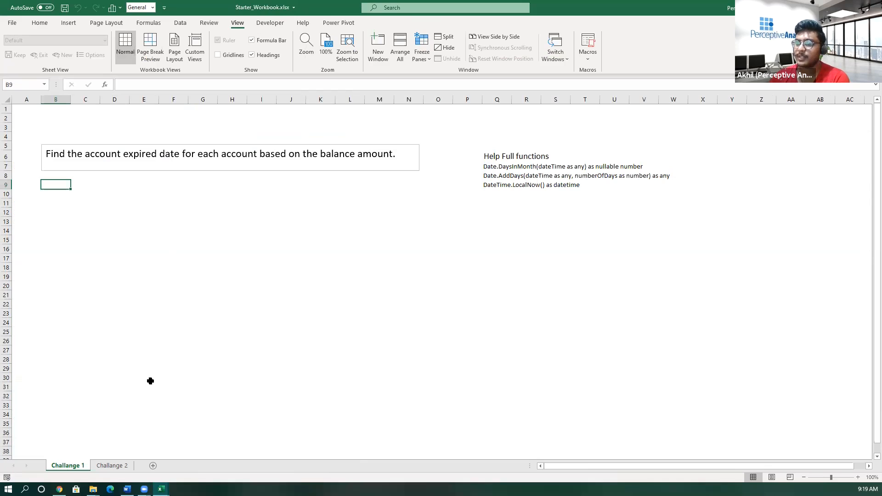
pyautogui.click(160, 488)
pyautogui.click(159, 459)
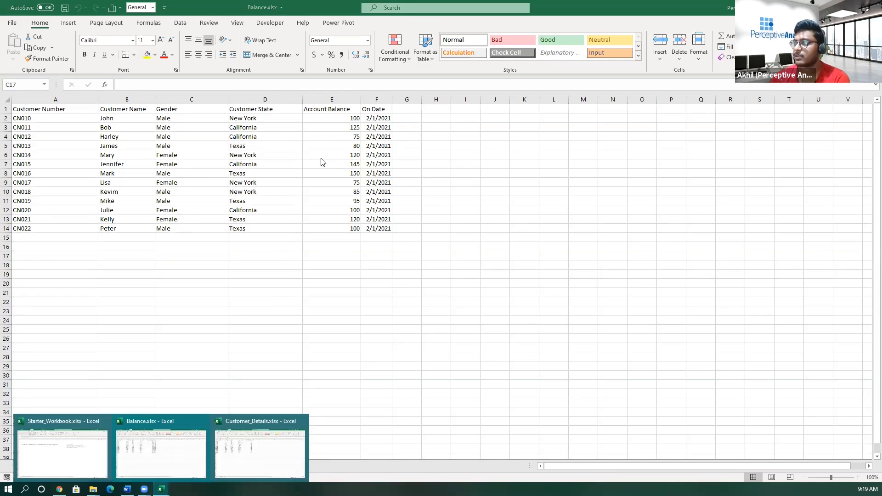
pyautogui.click(337, 99)
pyautogui.click(161, 488)
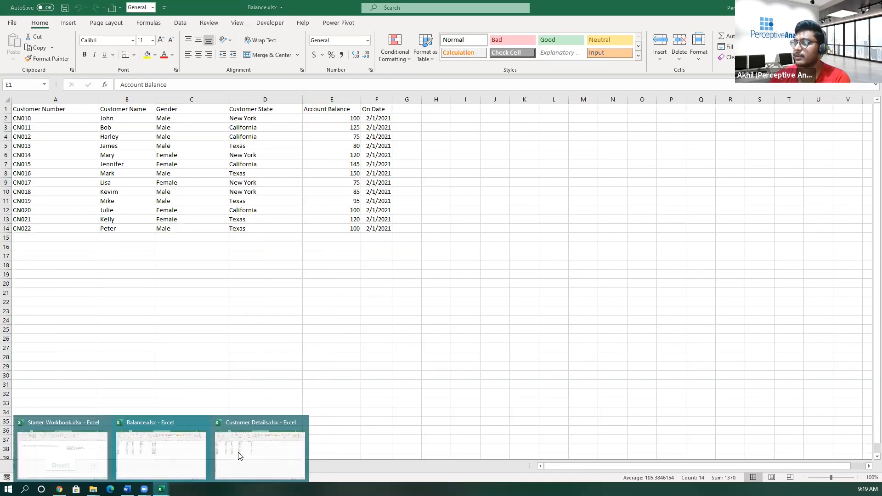
pyautogui.click(239, 456)
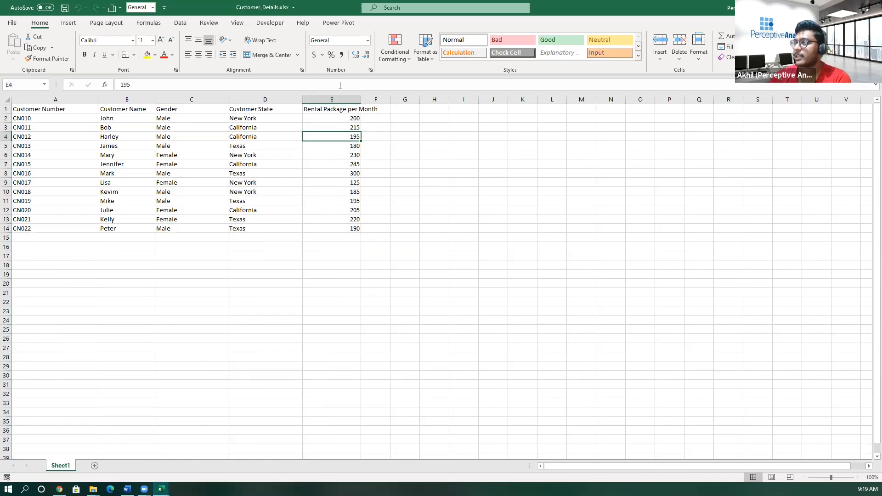
pyautogui.click(337, 99)
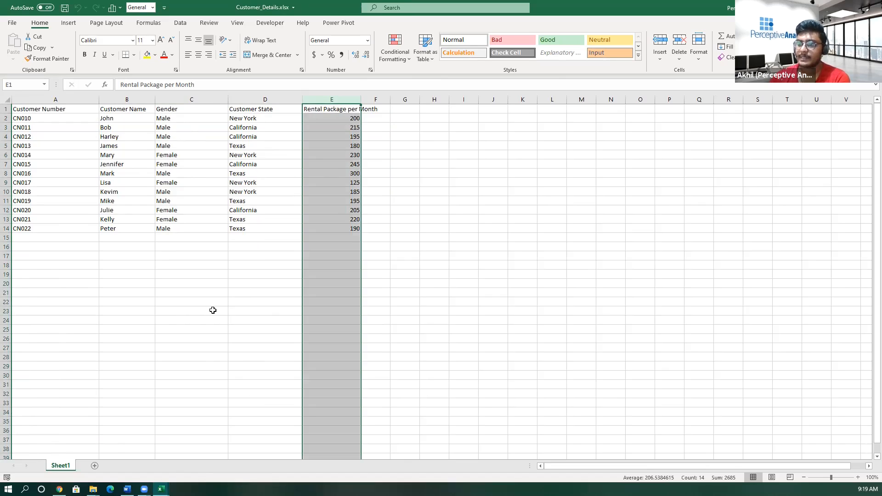
pyautogui.moveTo(160, 489)
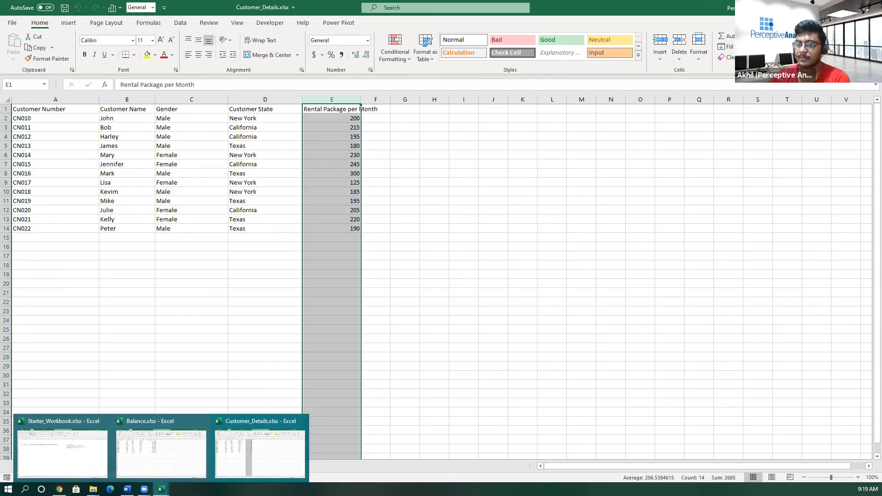
pyautogui.click(95, 469)
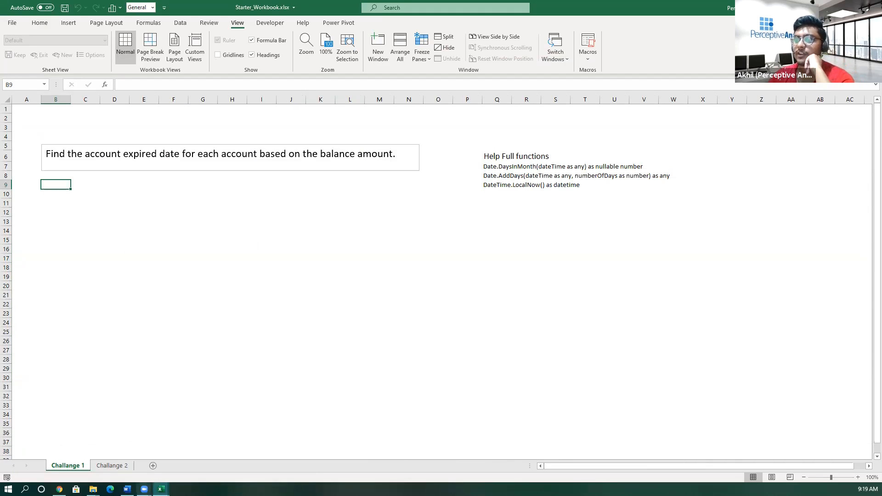
# - Check the On Date column in Balance.xlsx, then examine each column heading and the rental package values in Customer_Details.xlsx
pyautogui.click(172, 456)
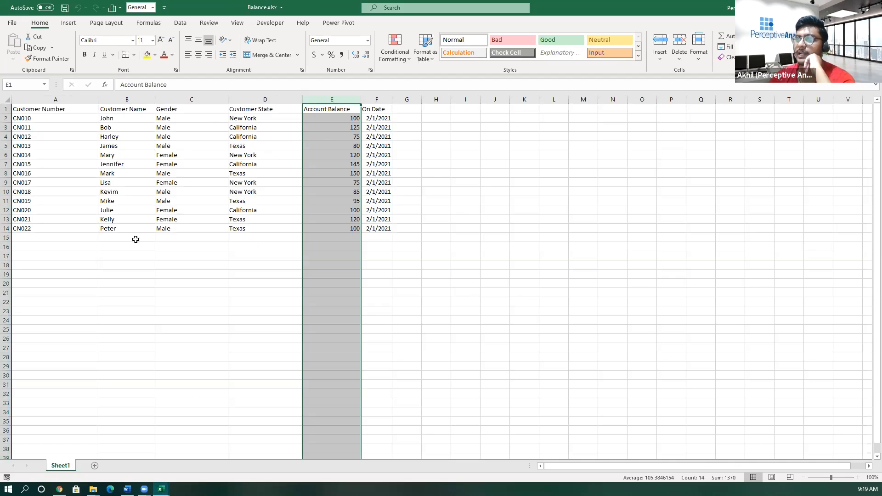
pyautogui.click(376, 127)
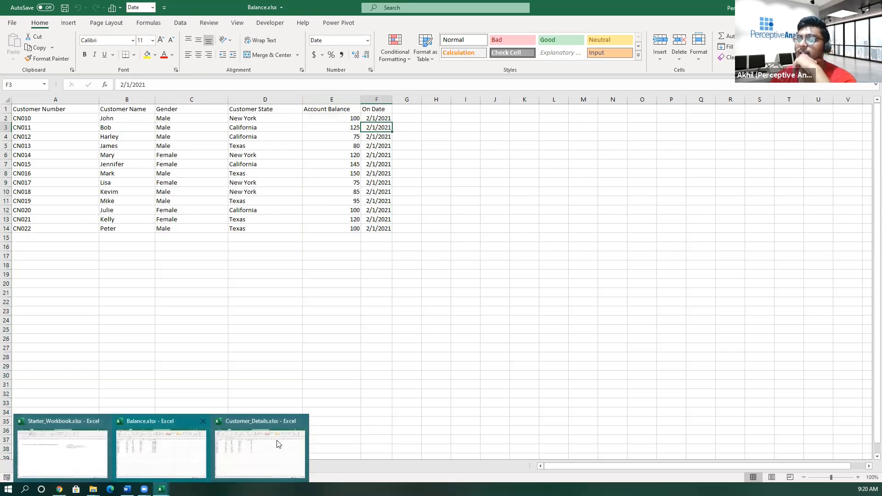
pyautogui.click(277, 444)
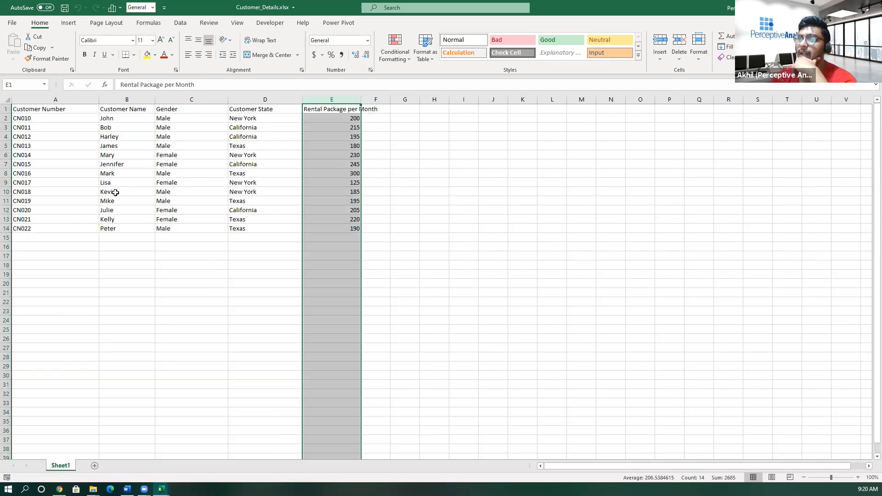
pyautogui.click(68, 183)
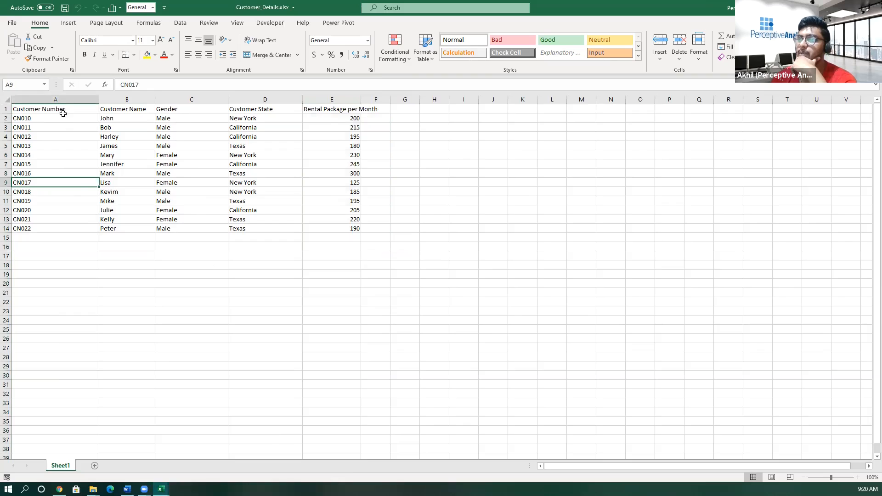
pyautogui.moveTo(65, 112); pyautogui.dragTo(85, 113)
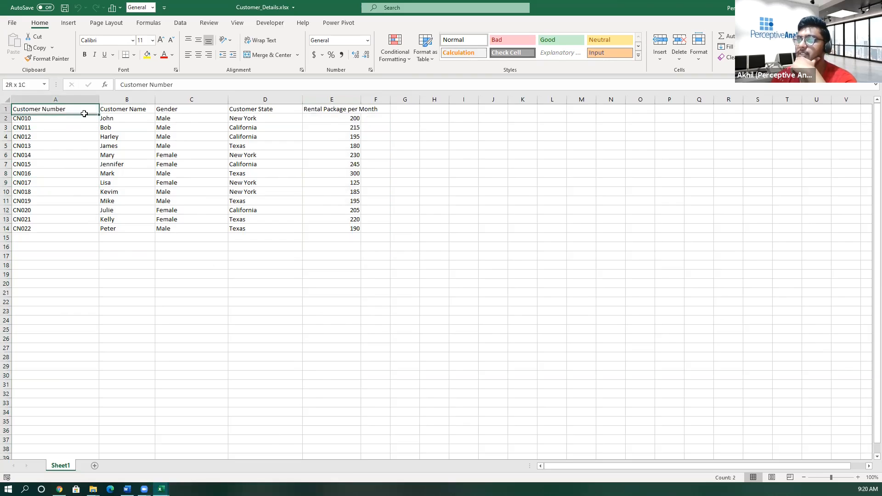
pyautogui.click(122, 112)
pyautogui.click(165, 110)
pyautogui.click(263, 112)
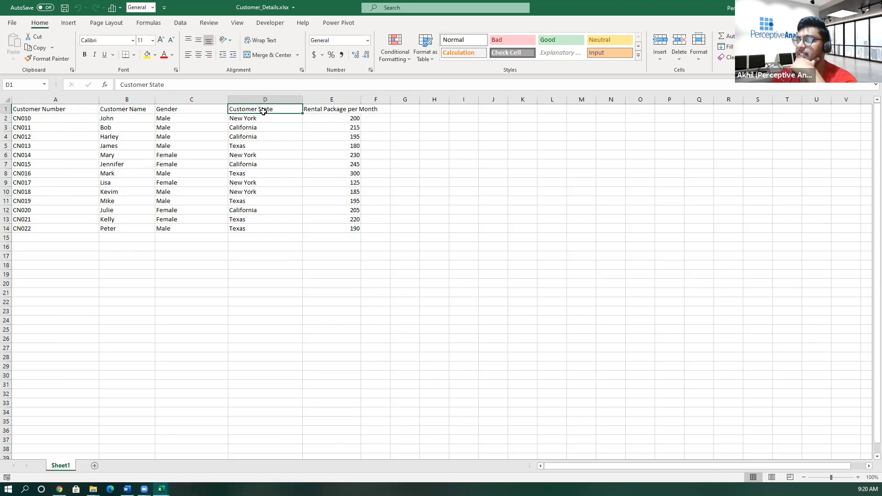
pyautogui.click(332, 109)
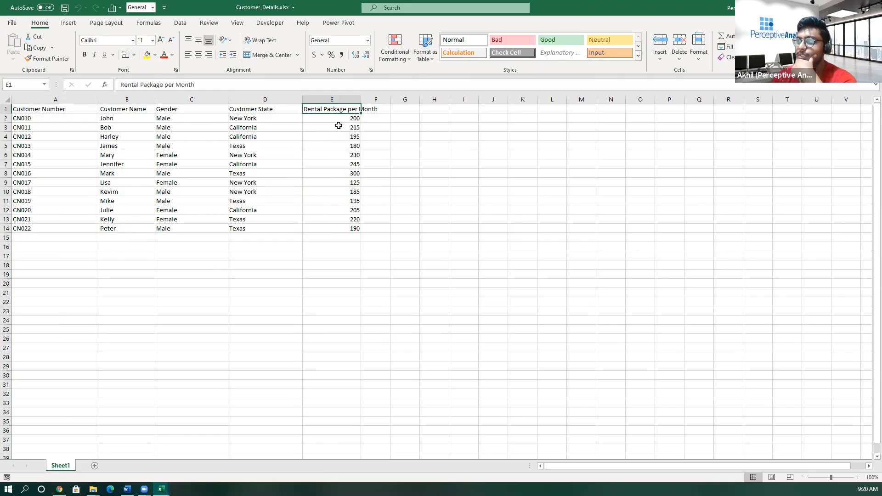
pyautogui.moveTo(339, 118); pyautogui.dragTo(342, 228)
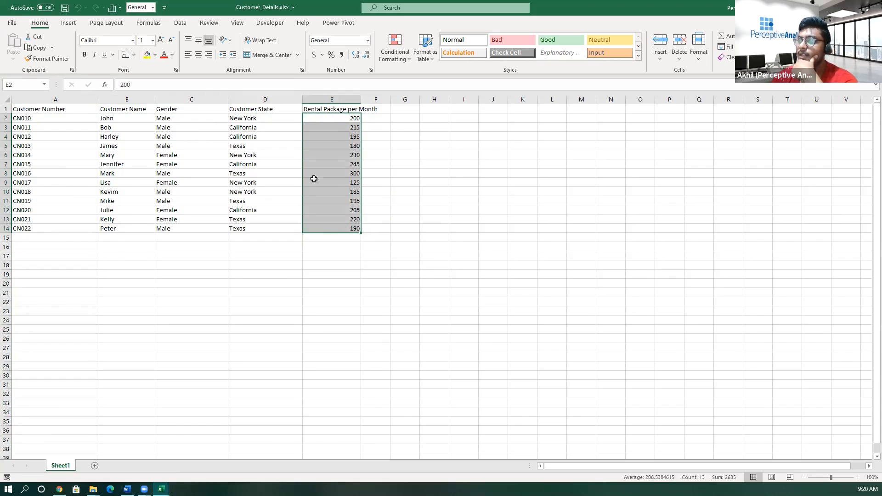
# - Examine the first customers' account balances and the whole Account Balance and On Date columns in Balance.xlsx
pyautogui.moveTo(161, 488)
pyautogui.click(164, 467)
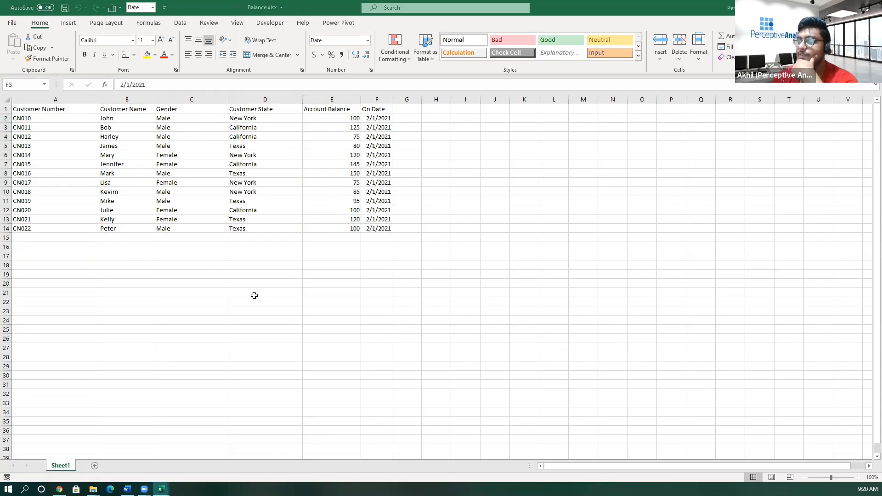
pyautogui.click(343, 120)
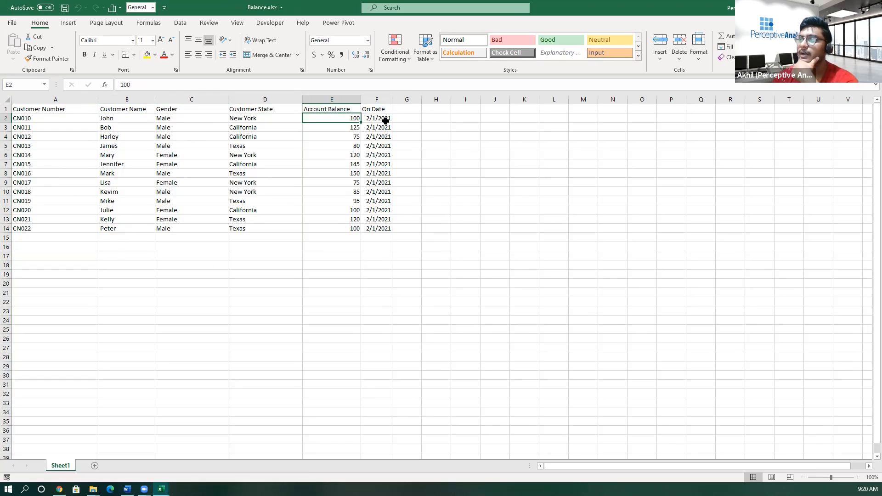
pyautogui.click(350, 126)
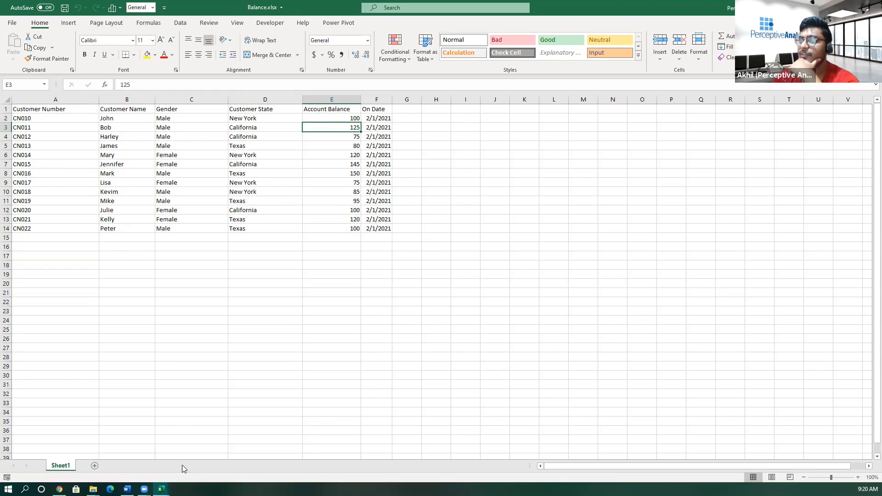
pyautogui.click(320, 117)
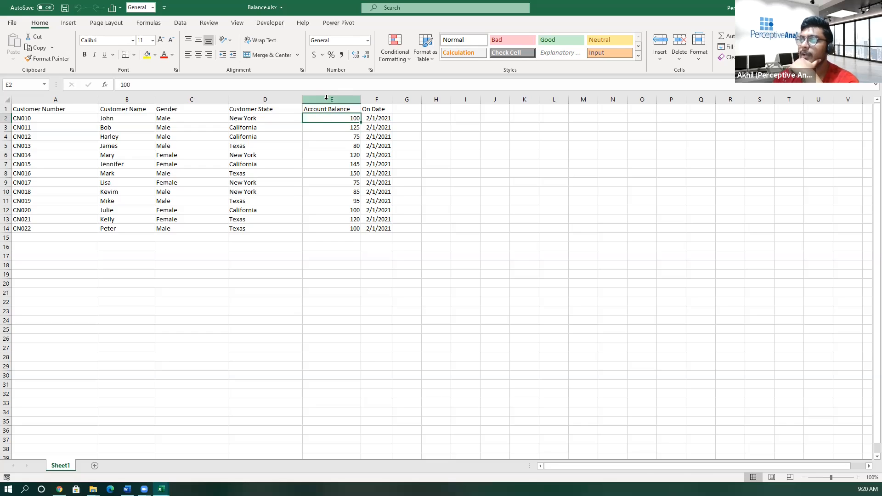
pyautogui.click(327, 98)
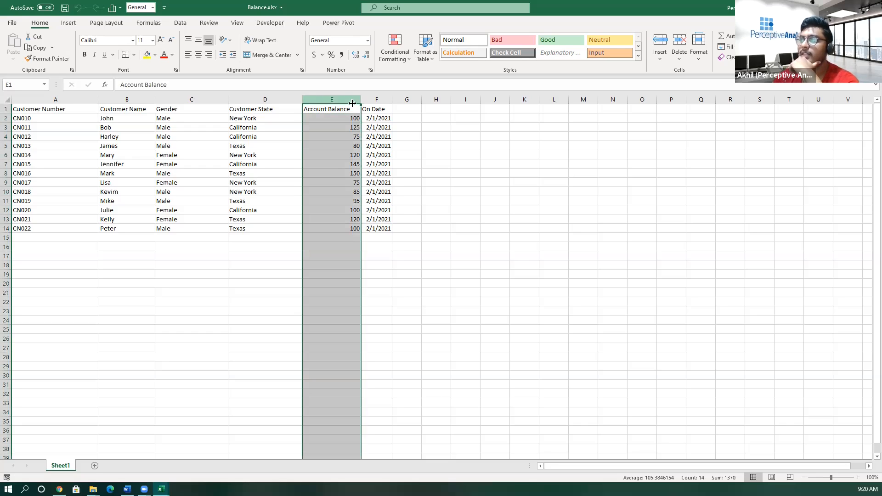
pyautogui.click(375, 100)
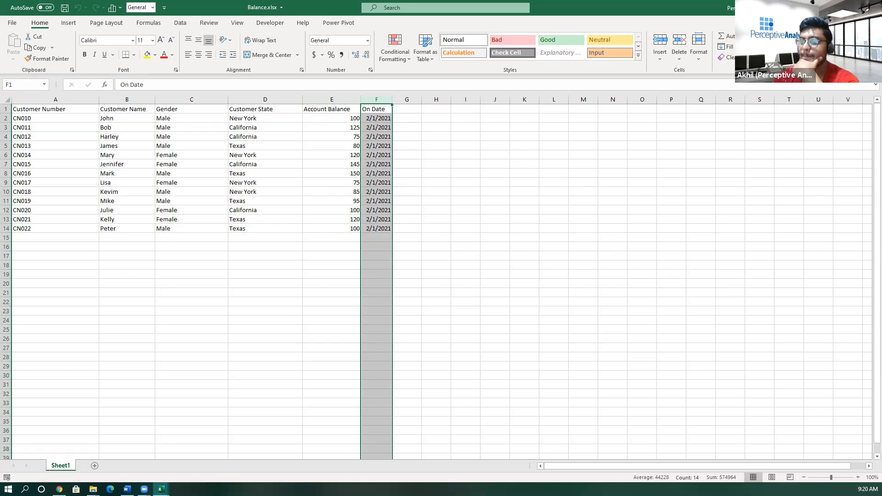
# - Return to Starter_Workbook.xlsx, review the listed helper date functions on Challange 1, and select cell B9
pyautogui.moveTo(161, 489)
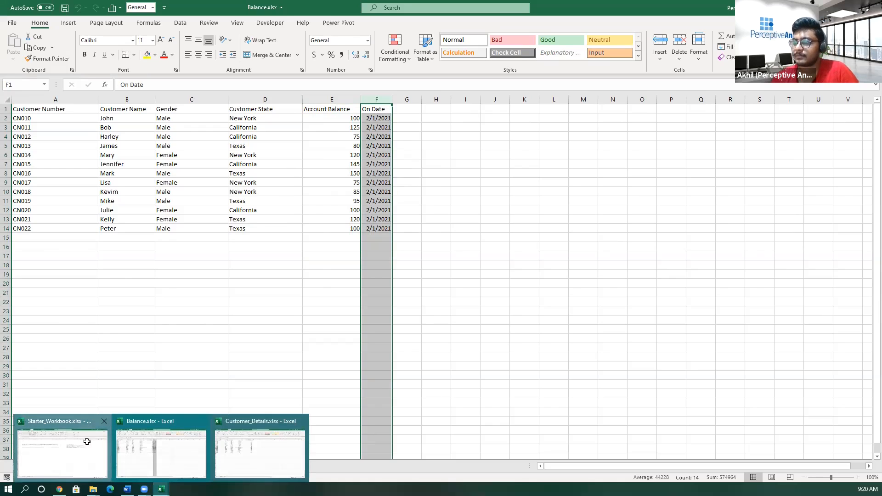
pyautogui.click(62, 441)
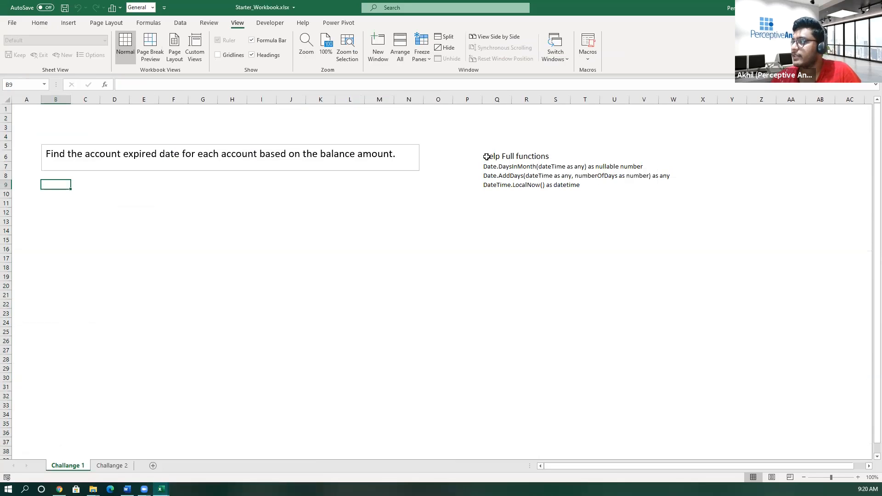
pyautogui.moveTo(497, 156); pyautogui.dragTo(496, 185)
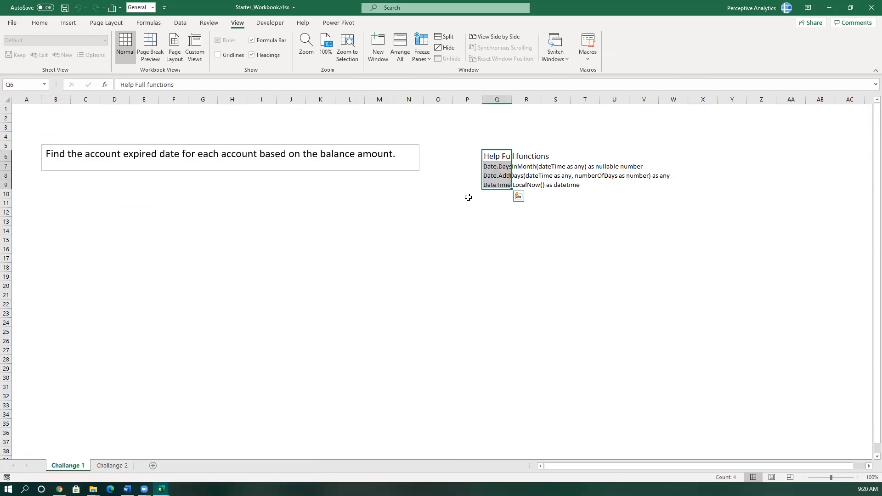
pyautogui.click(452, 213)
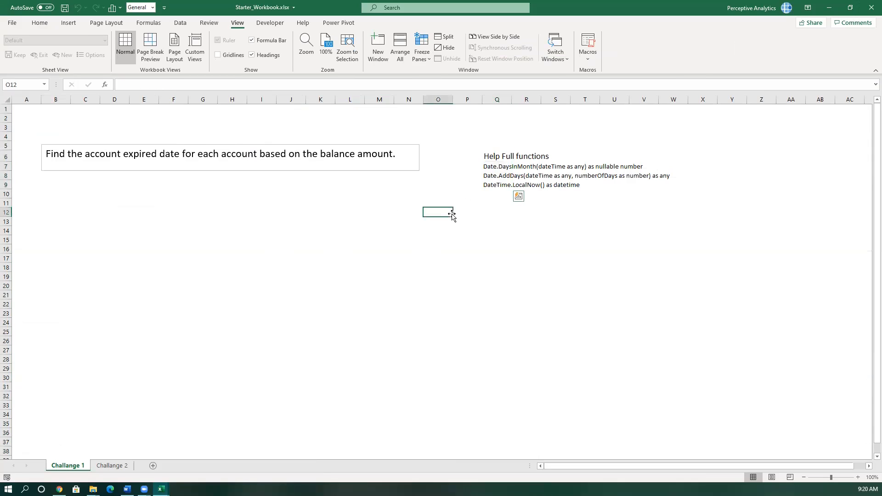
pyautogui.click(42, 183)
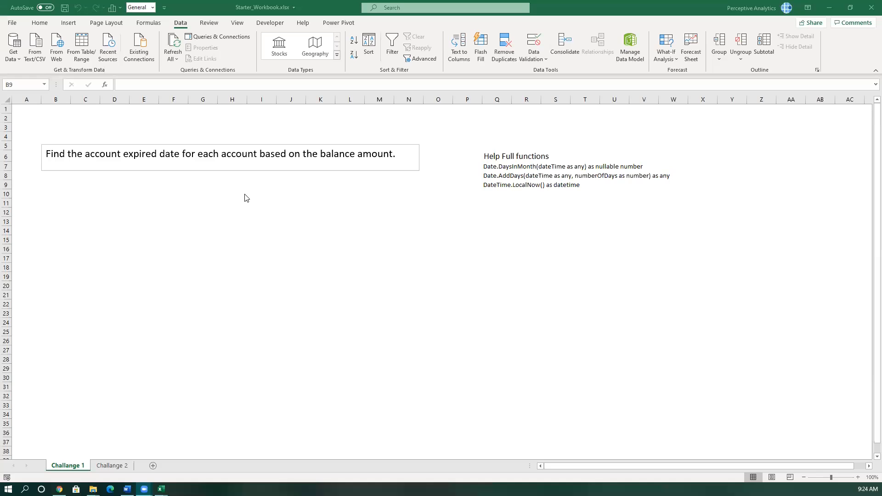
# - Import the workbook Balance.xlsx from the Desktop folder kkss\1STWeekMar as a new data source
pyautogui.moveTo(161, 489)
pyautogui.click(239, 246)
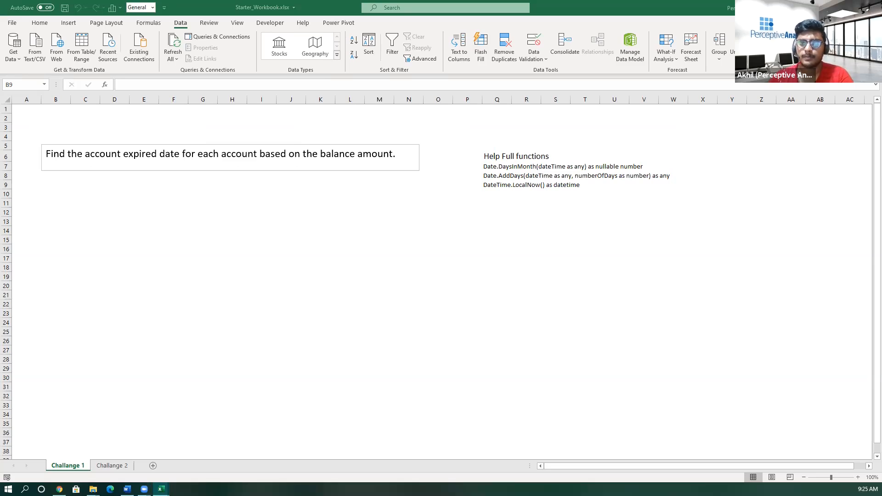
pyautogui.click(66, 183)
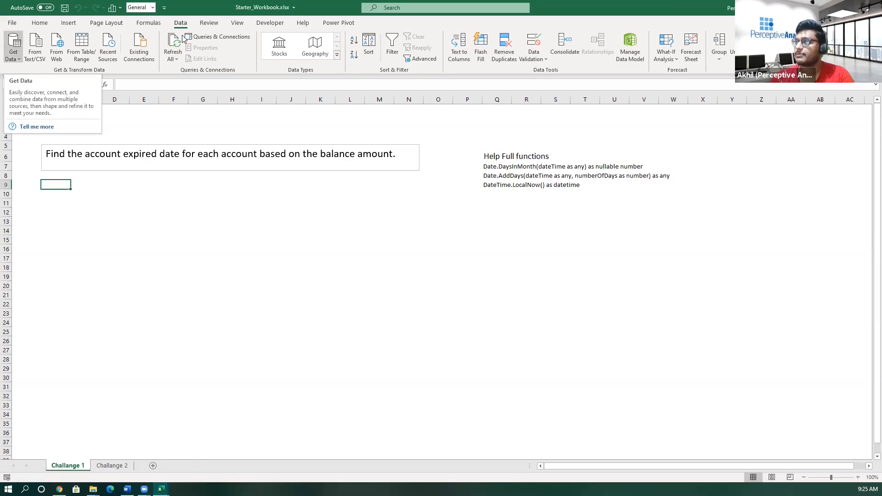
pyautogui.click(14, 56)
pyautogui.moveTo(84, 84)
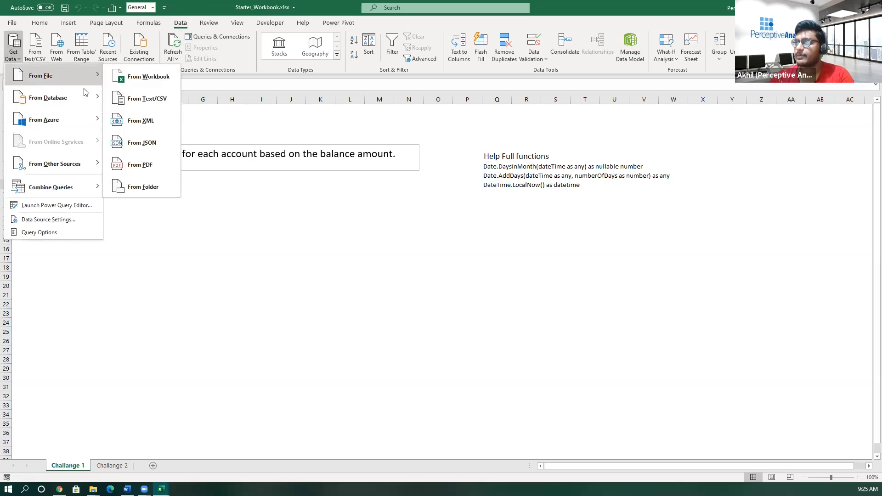
pyautogui.click(144, 84)
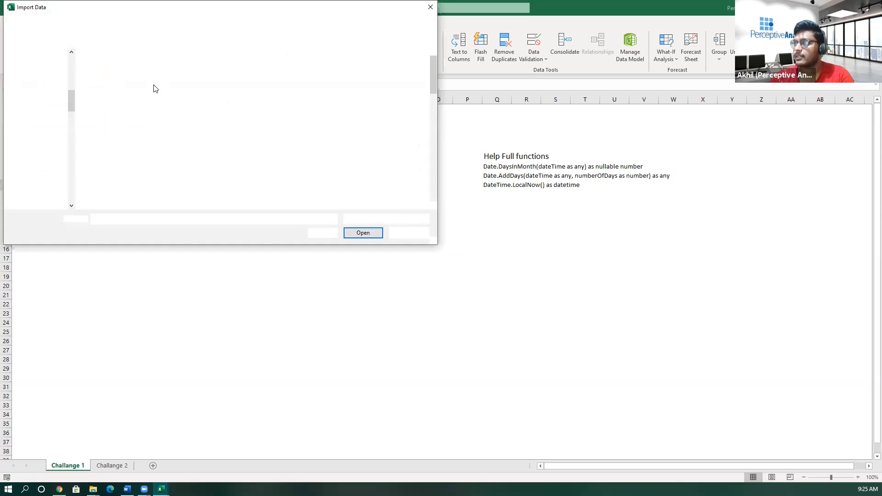
pyautogui.click(81, 24)
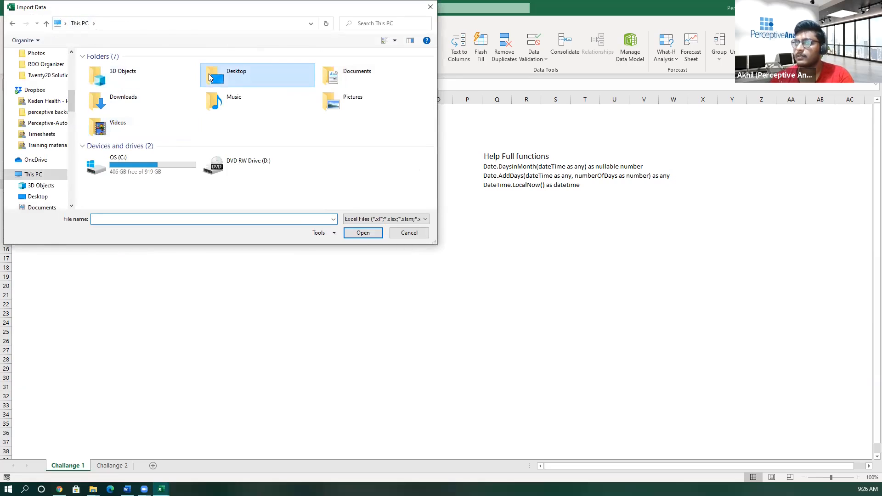
pyautogui.doubleClick(209, 77)
pyautogui.doubleClick(346, 63)
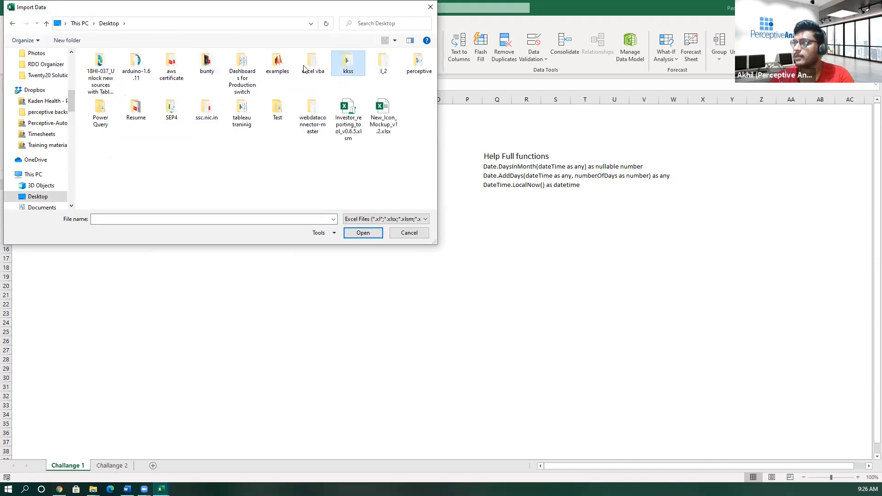
pyautogui.doubleClick(125, 69)
pyautogui.click(130, 68)
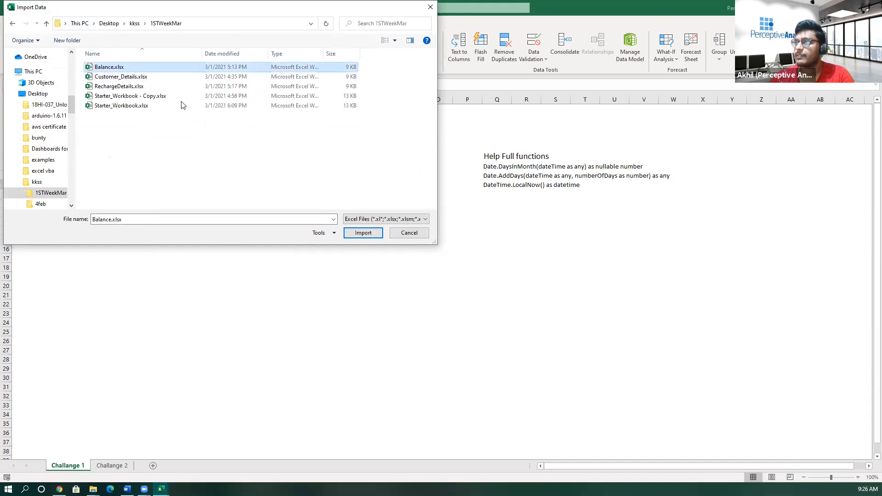
pyautogui.click(367, 234)
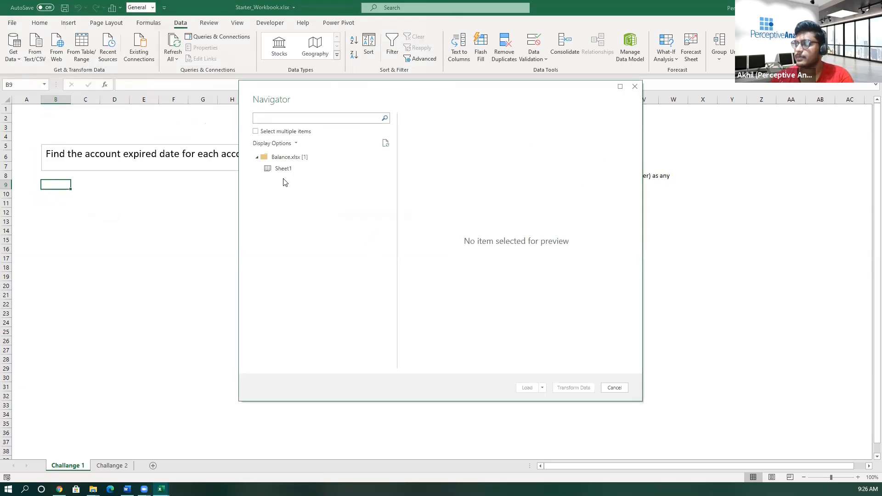
# - Load Sheet1 of Balance.xlsx as a connection only
pyautogui.click(282, 173)
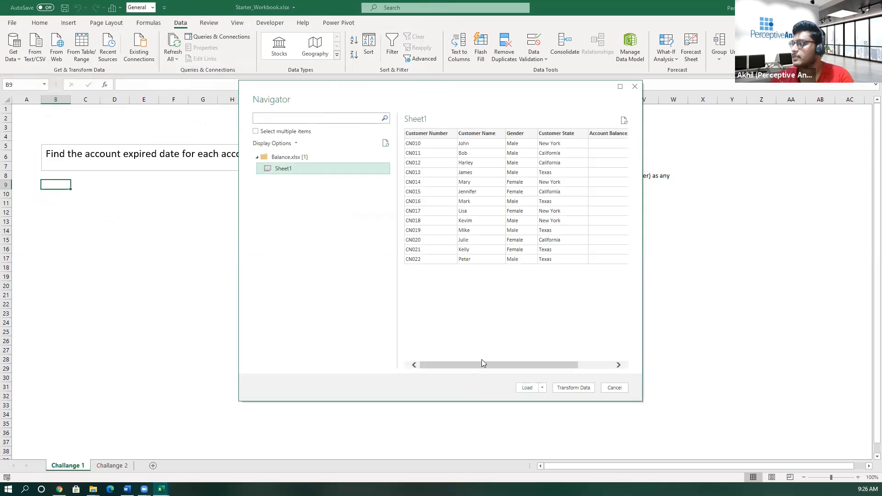
pyautogui.moveTo(464, 366)
pyautogui.mouseDown()
pyautogui.moveTo(435, 367)
pyautogui.moveTo(574, 367)
pyautogui.moveTo(473, 370)
pyautogui.mouseUp()
pyautogui.click(542, 389)
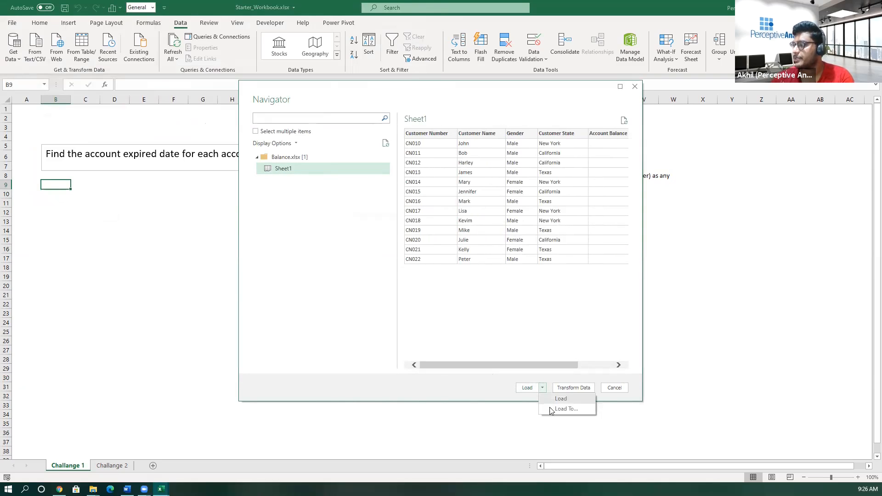
pyautogui.click(565, 408)
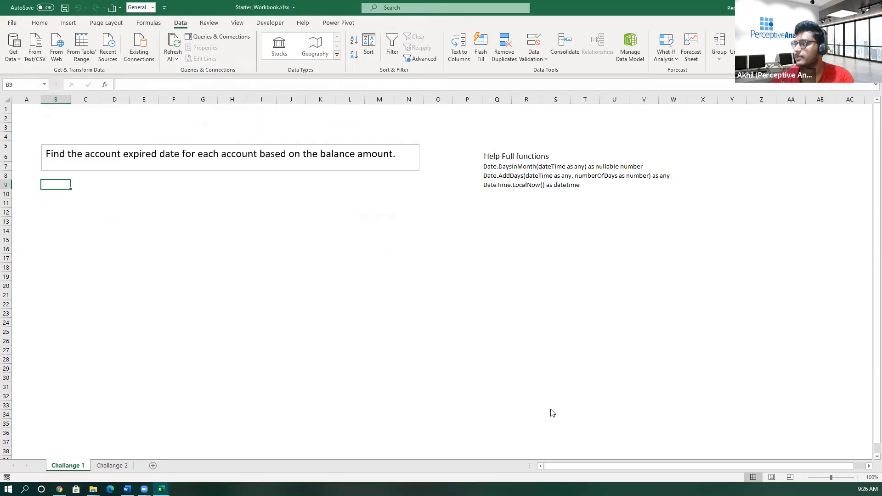
pyautogui.click(477, 187)
pyautogui.click(527, 248)
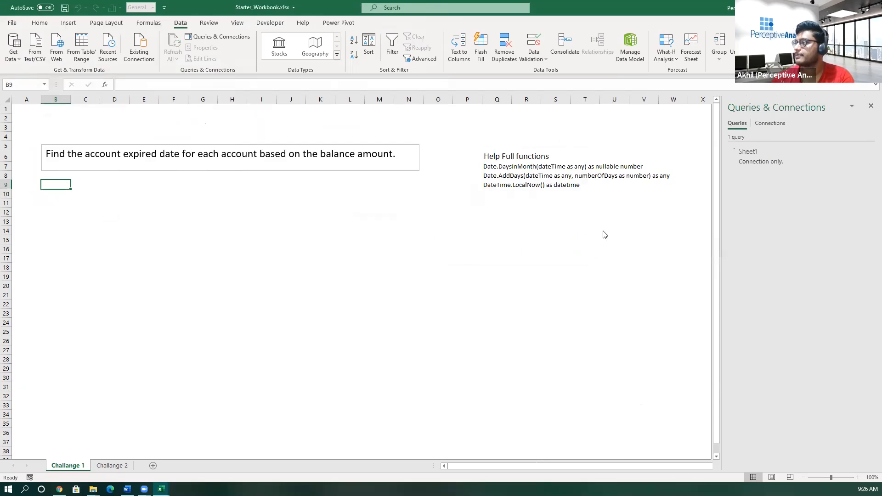
# - Rename the newly imported Sheet1 query as Balance
pyautogui.rightClick(751, 155)
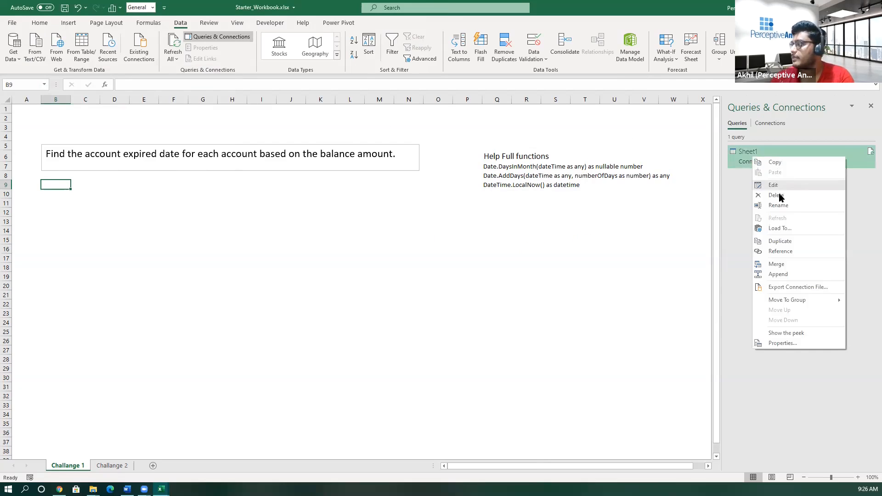
pyautogui.click(783, 201)
pyautogui.write('Balanv=c')
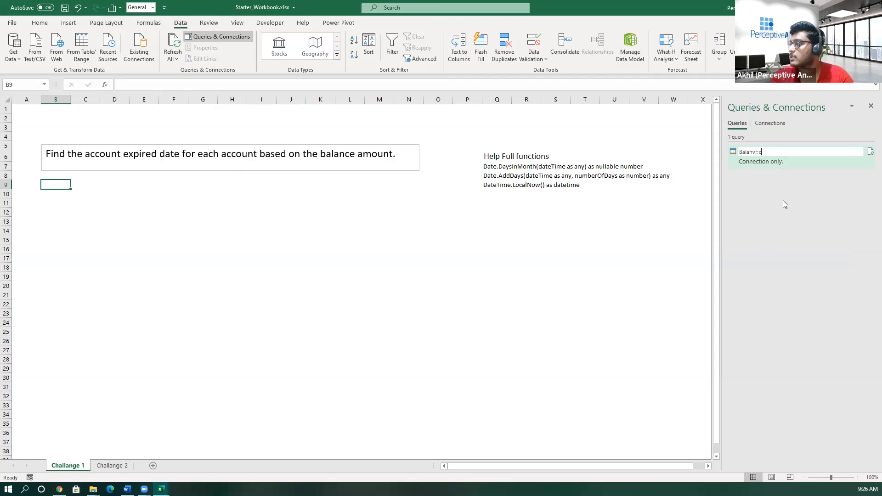
pyautogui.press('BackSpace')
pyautogui.press('BackSpace')
pyautogui.press('BackSpace')
pyautogui.write('ce')
pyautogui.press('Return')
pyautogui.click(645, 283)
# - Import the workbook Customer_Details.xlsx from the 1STWeekMar folder as another data source
pyautogui.click(17, 58)
pyautogui.moveTo(44, 76)
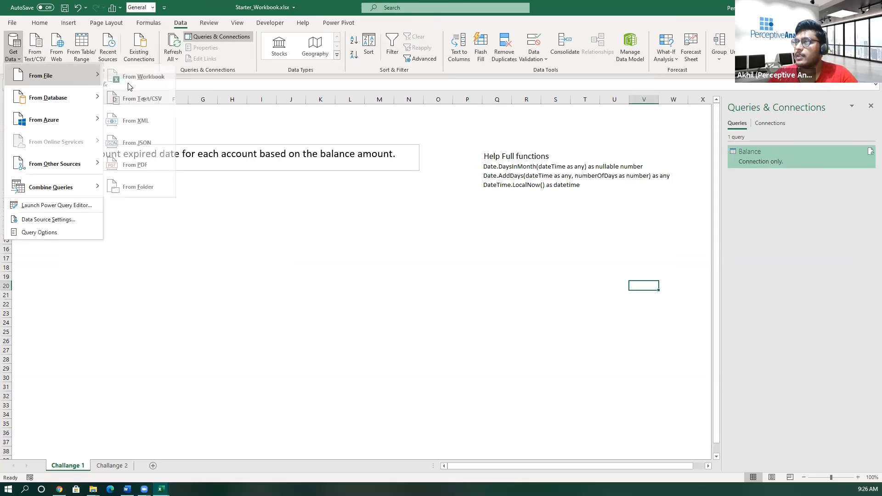
pyautogui.click(134, 81)
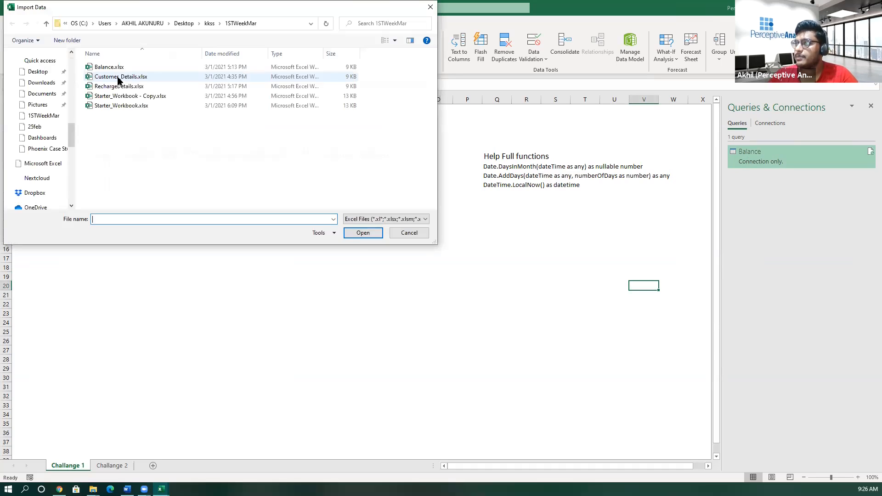
pyautogui.click(121, 79)
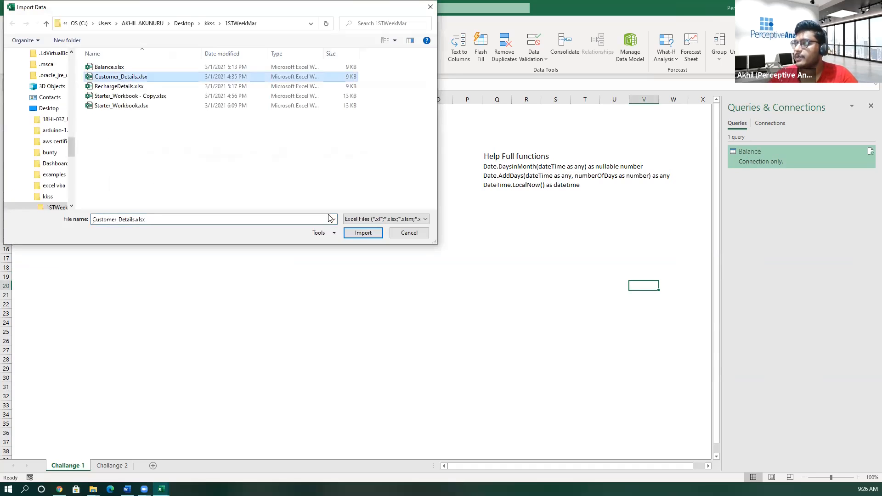
pyautogui.click(353, 231)
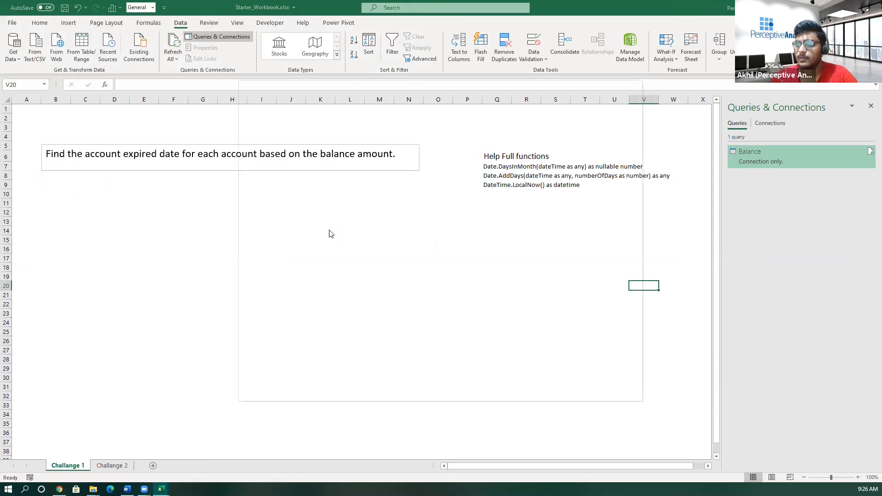
# - Check the preview of Sheet1 in Customer_Details.xlsx and load it as a connection only
pyautogui.click(292, 173)
pyautogui.moveTo(489, 366); pyautogui.dragTo(552, 381)
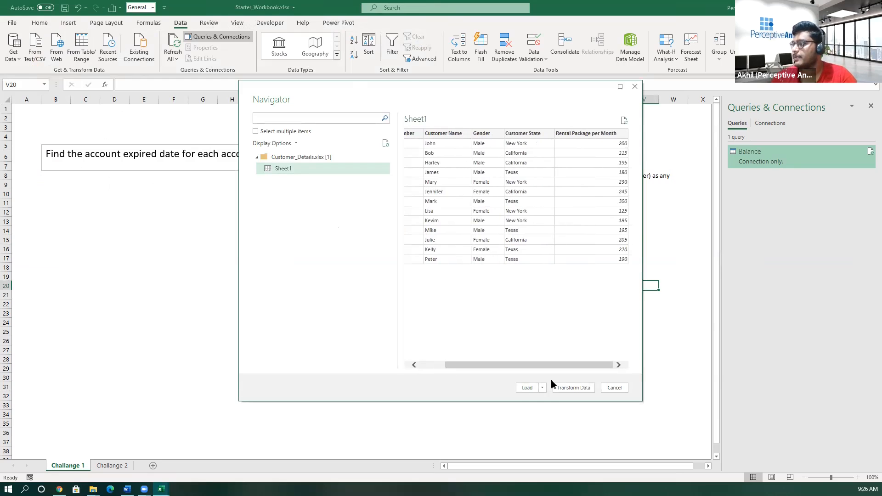
pyautogui.click(542, 389)
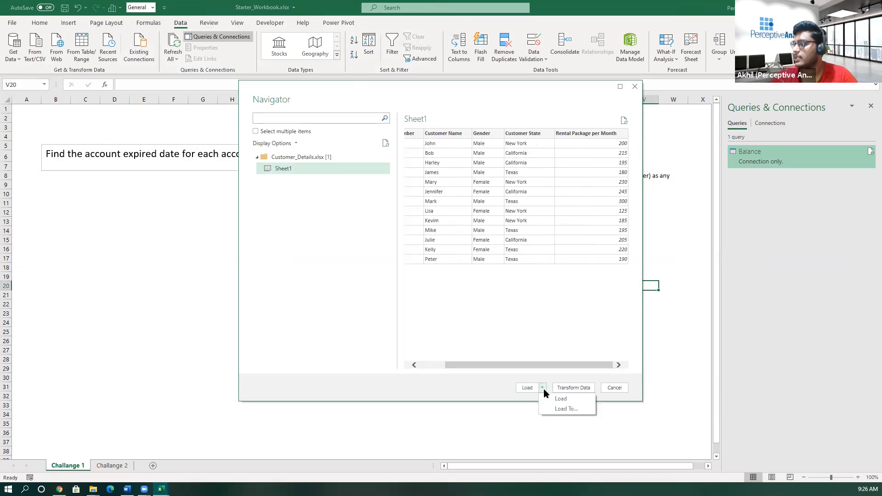
pyautogui.click(554, 411)
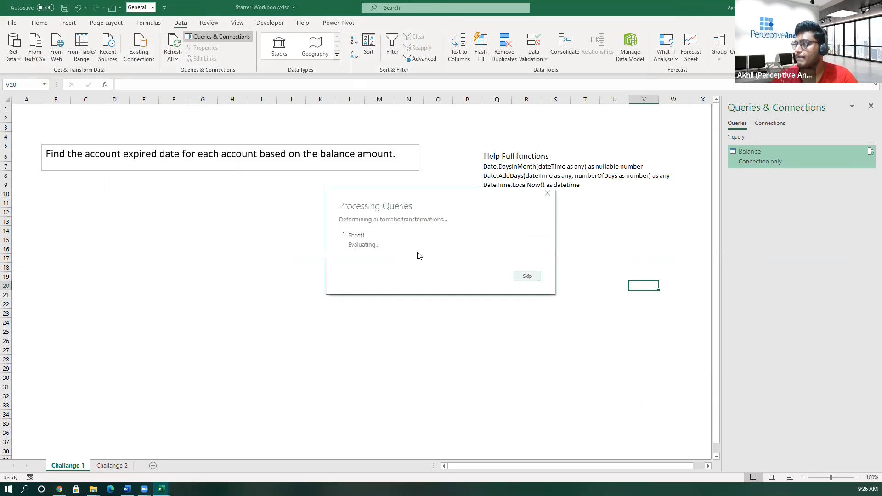
pyautogui.click(475, 187)
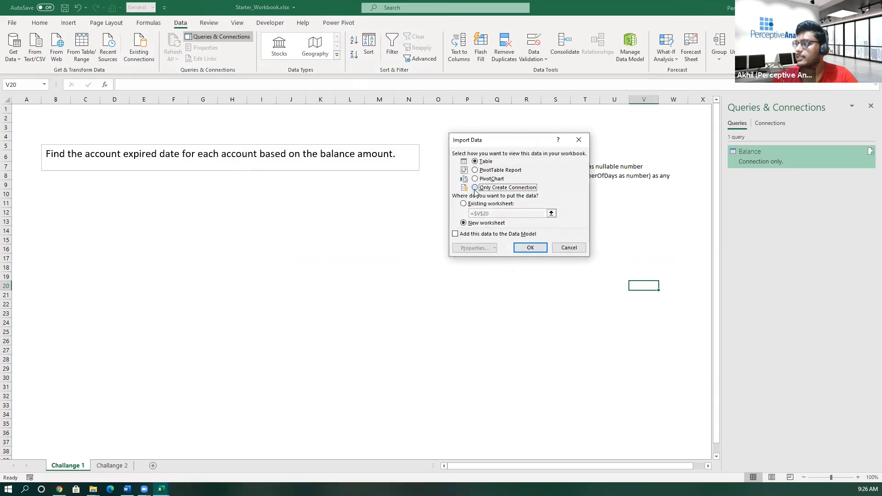
pyautogui.click(519, 249)
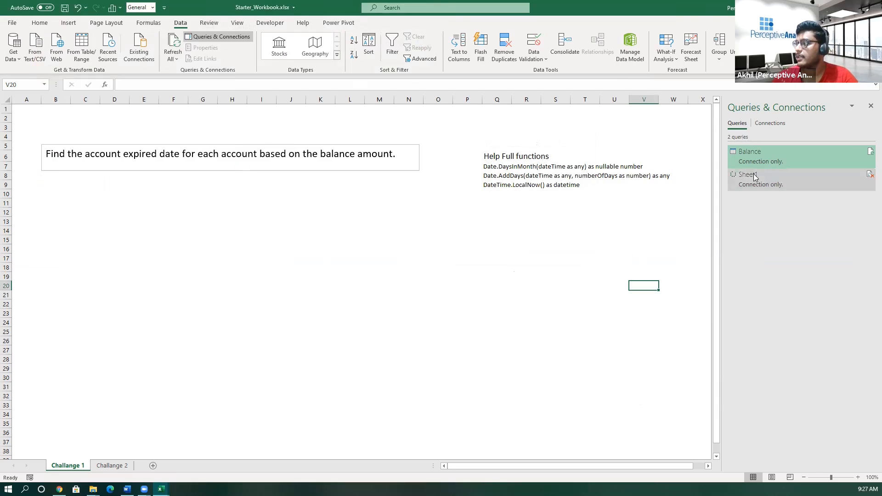
# - Rename the customer Sheet1 query as C_Details and select cell B9 on the sheet
pyautogui.rightClick(754, 176)
pyautogui.click(779, 222)
pyautogui.write('C_Details')
pyautogui.press('Return')
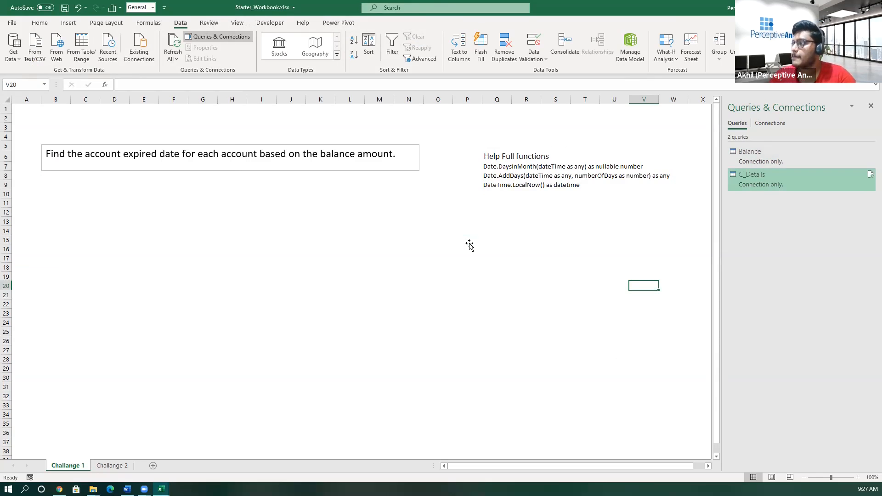
pyautogui.click(468, 243)
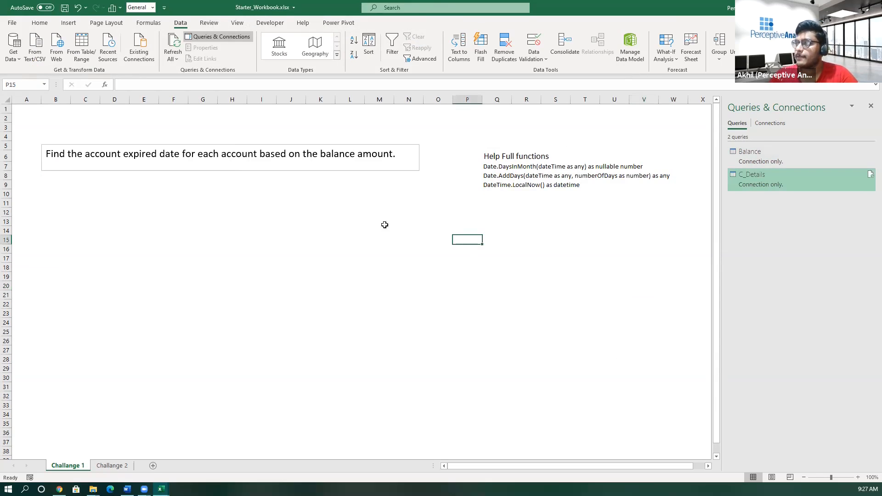
pyautogui.click(46, 185)
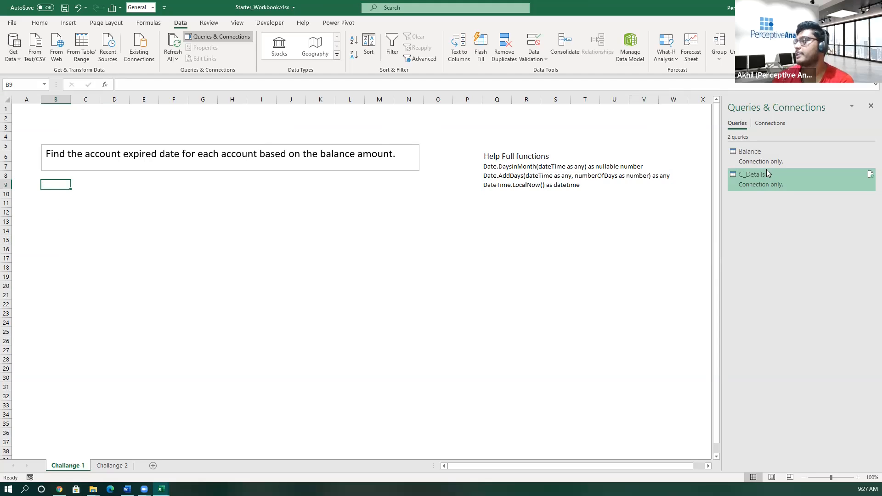
# - Start a query merge with Balance as the first table and C_Details as the second
pyautogui.moveTo(763, 179)
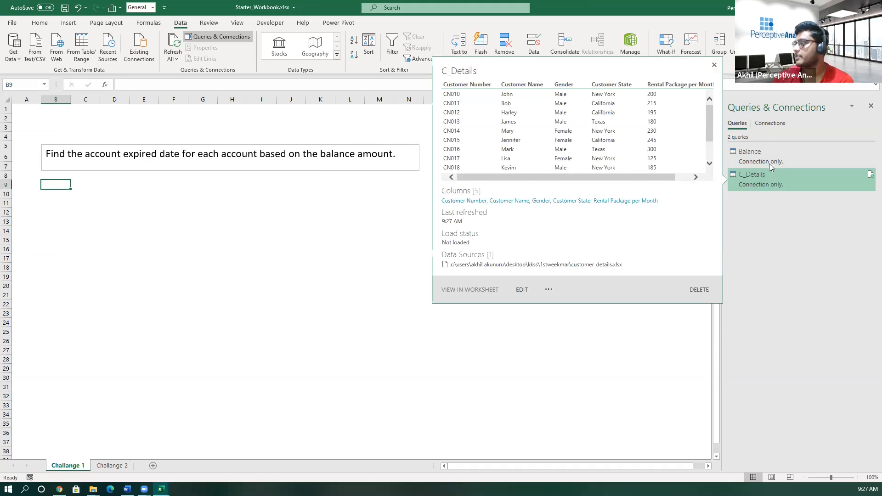
pyautogui.moveTo(767, 158)
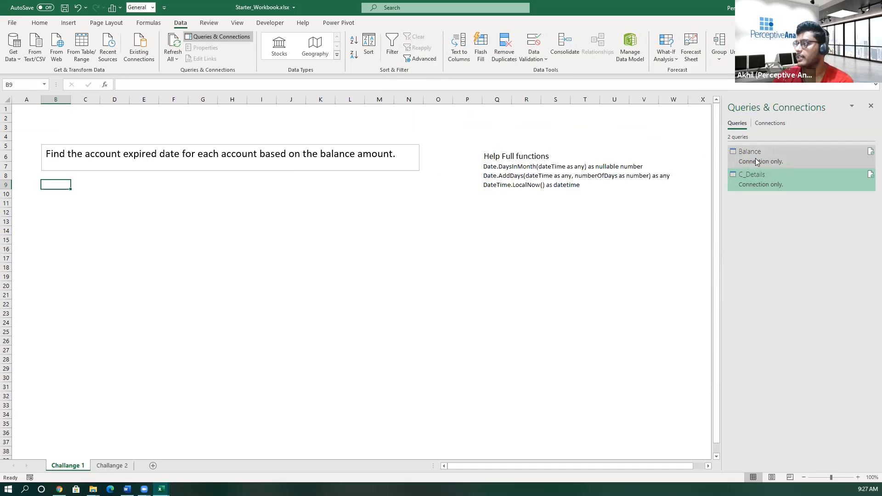
pyautogui.click(13, 46)
pyautogui.moveTo(56, 192)
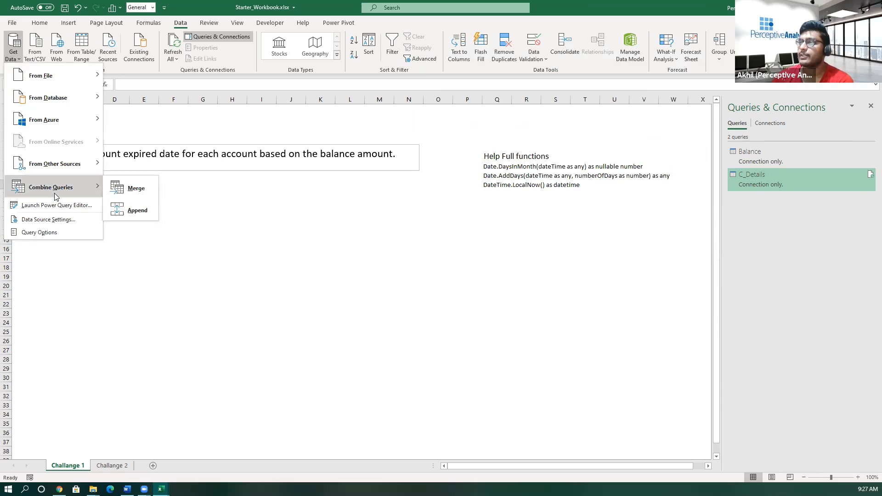
pyautogui.click(124, 198)
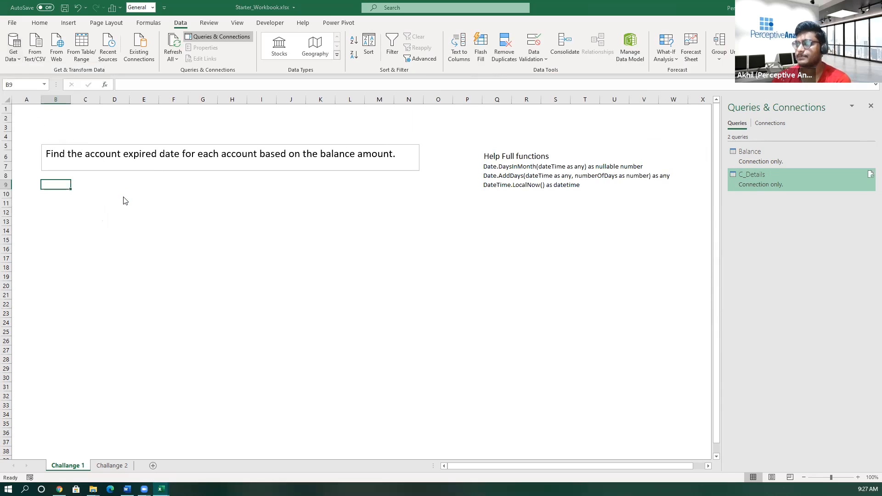
pyautogui.click(309, 146)
pyautogui.click(316, 159)
pyautogui.click(329, 232)
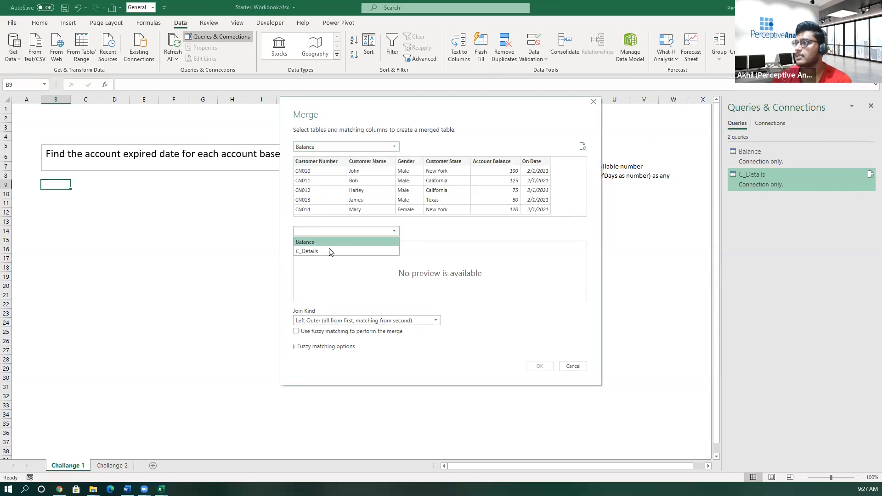
pyautogui.click(329, 251)
# - Match both tables on Customer Number and create the merged query with a Left Outer join
pyautogui.click(330, 168)
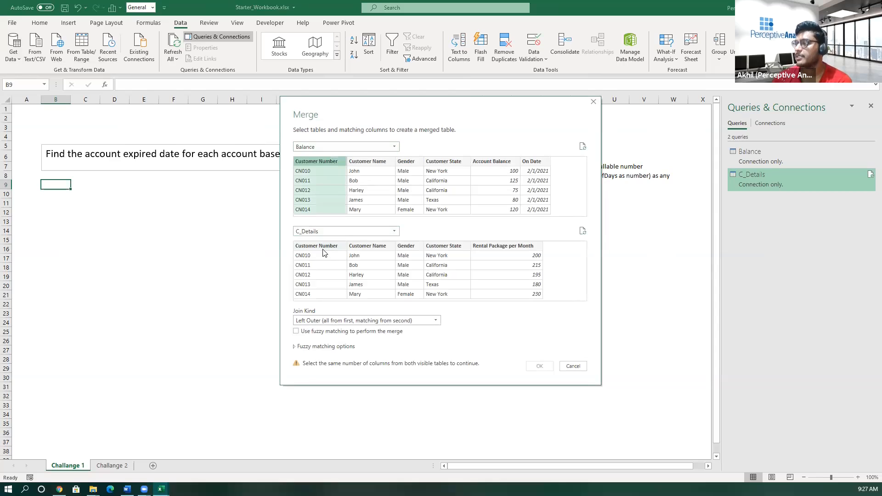
pyautogui.click(323, 251)
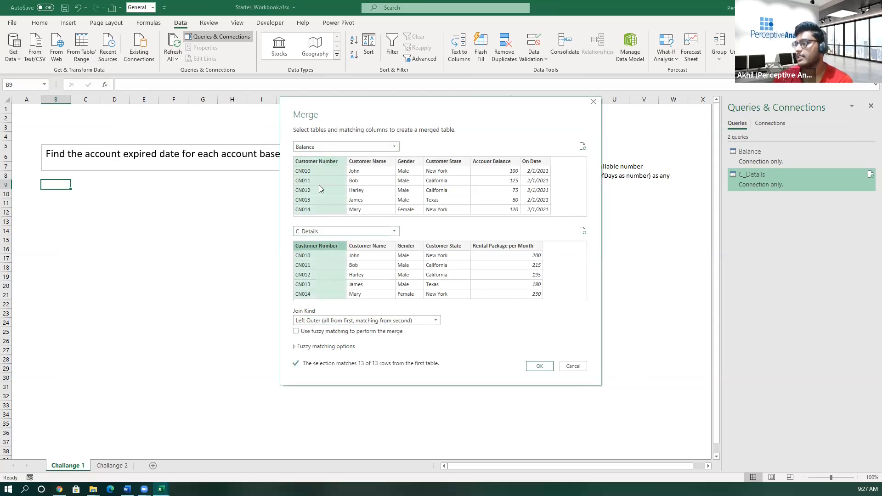
pyautogui.click(539, 367)
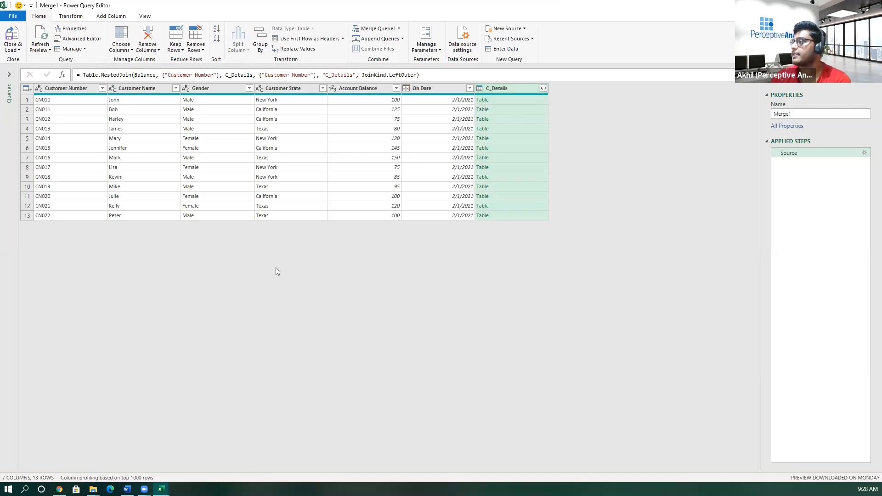
# - Expand the C_Details column to bring in only Rental Package per Month, without the original column name as prefix
pyautogui.click(543, 89)
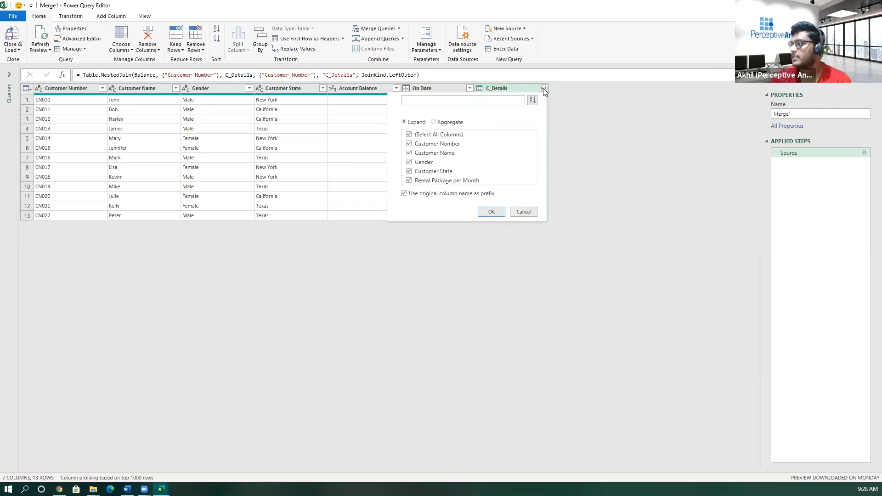
pyautogui.click(409, 135)
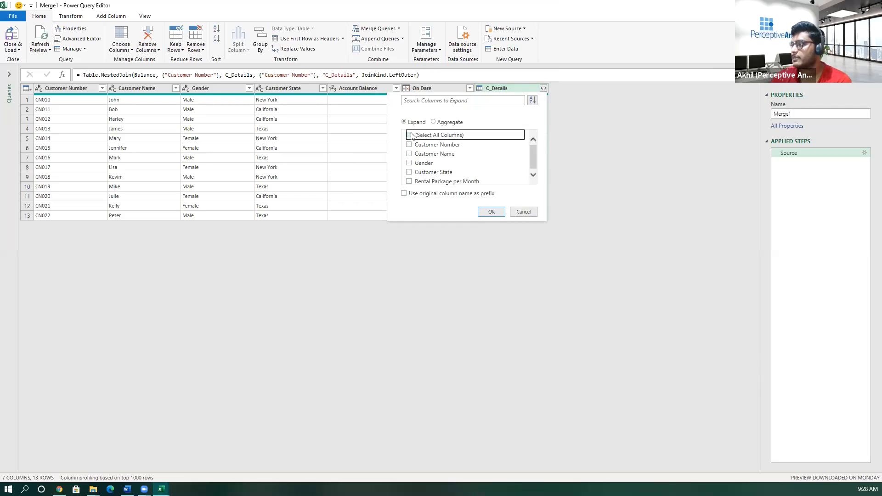
pyautogui.click(409, 181)
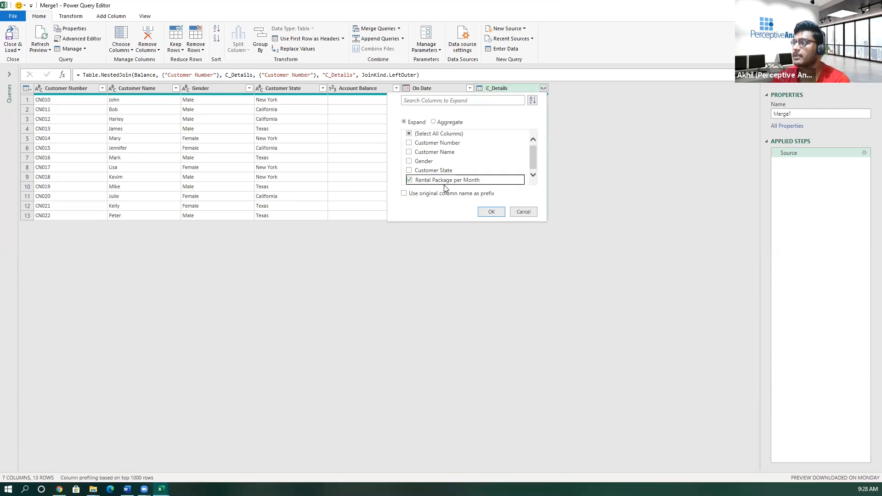
pyautogui.click(490, 213)
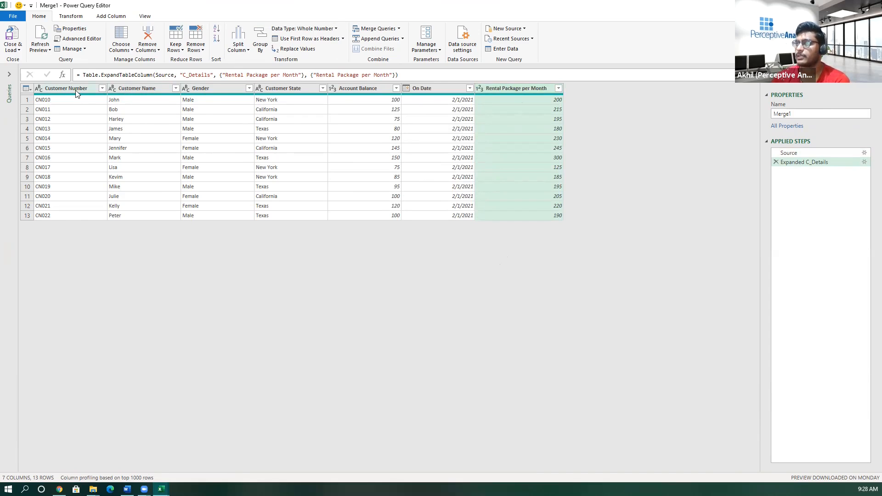
pyautogui.click(534, 215)
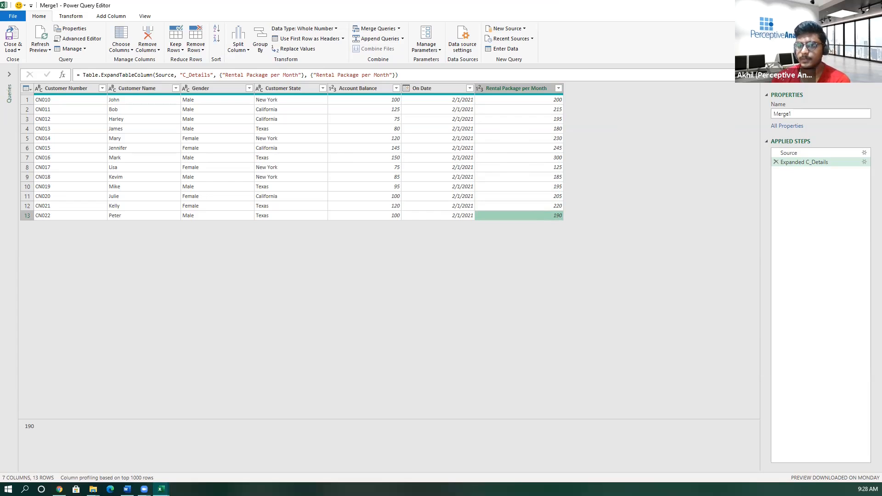
pyautogui.click(447, 205)
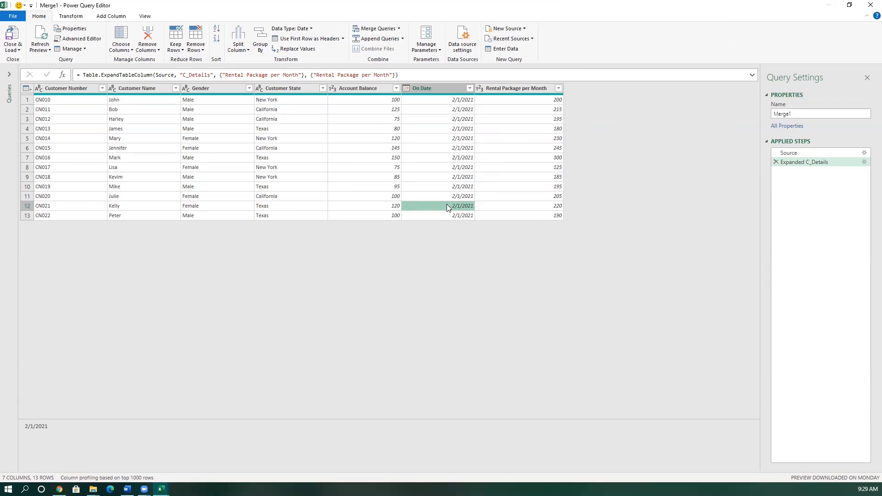
# - Add a custom column named Charge per day with the formula [Rental Package per Month]/28
pyautogui.click(503, 87)
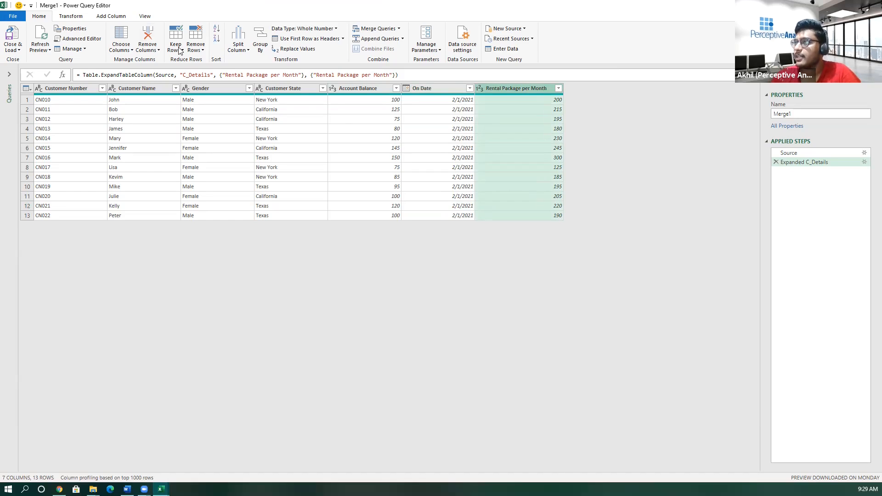
pyautogui.click(118, 18)
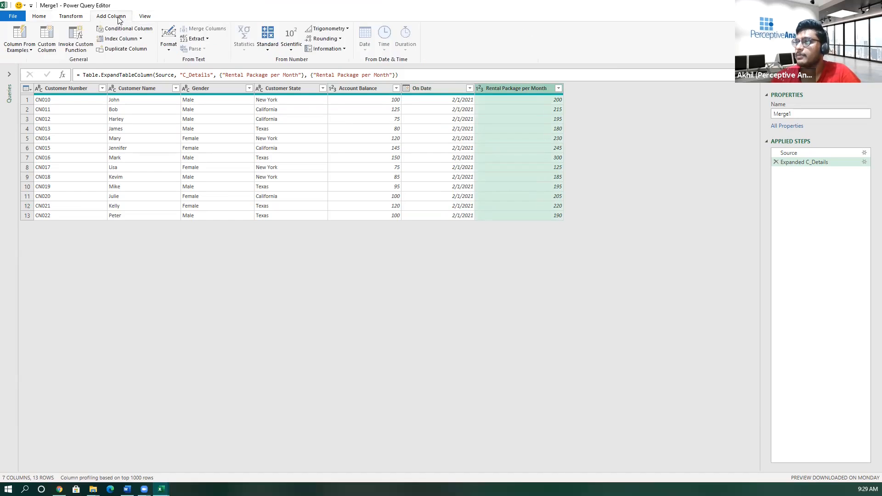
pyautogui.click(48, 42)
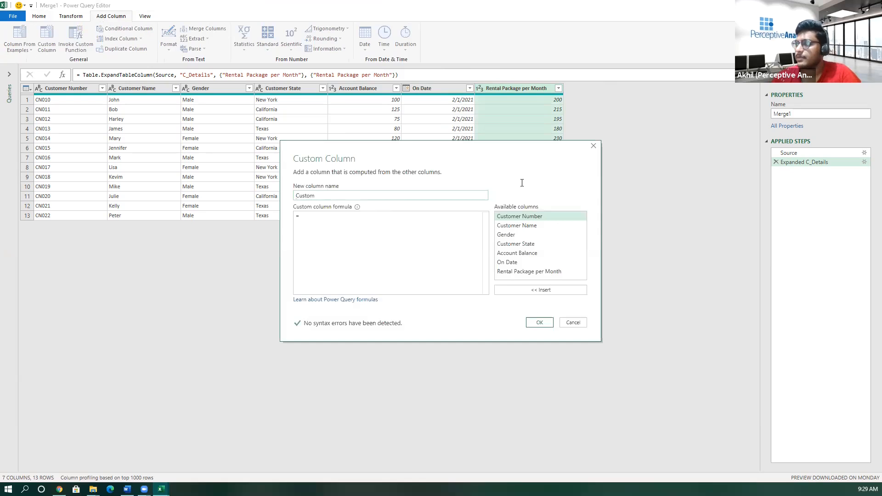
pyautogui.doubleClick(330, 193)
pyautogui.write('Ch')
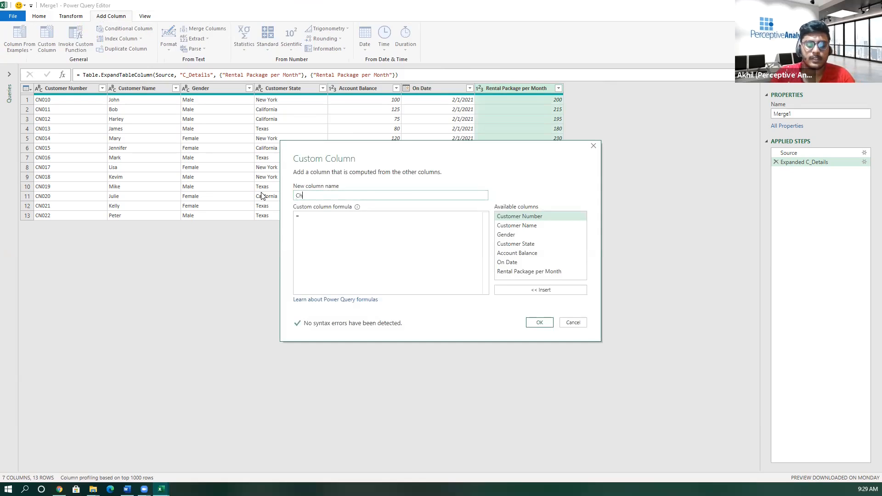
pyautogui.write('arge per day')
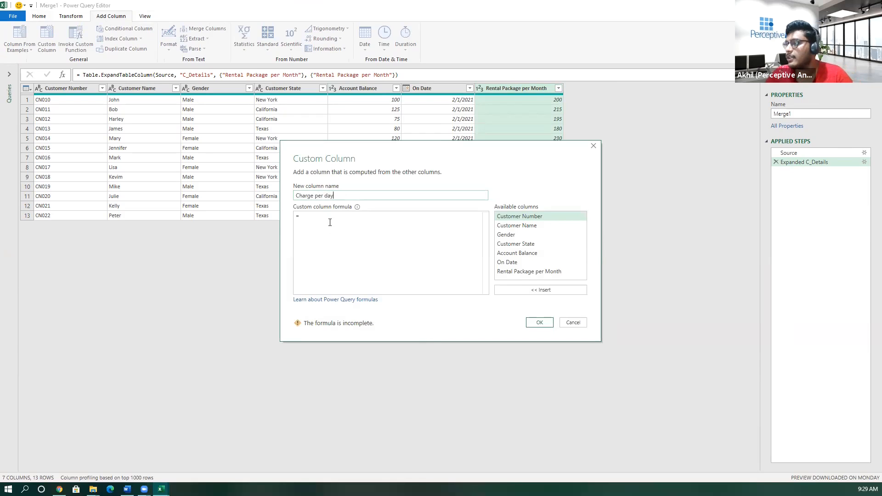
pyautogui.doubleClick(521, 272)
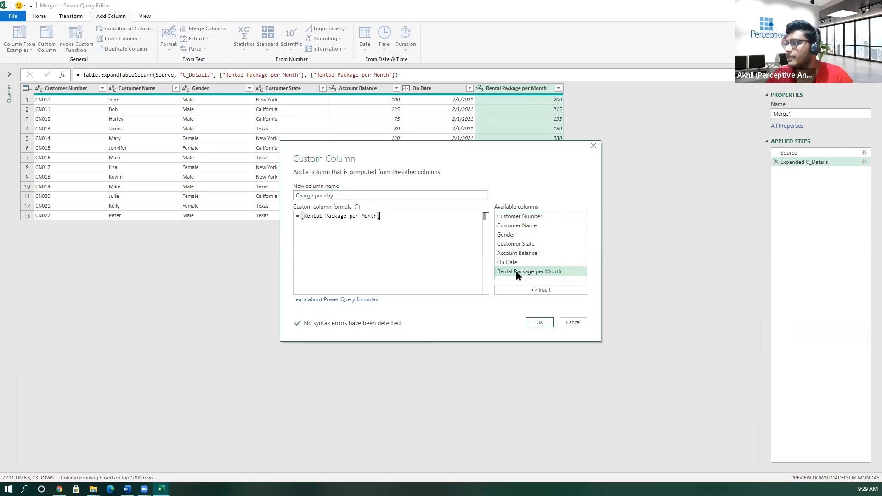
pyautogui.write('/')
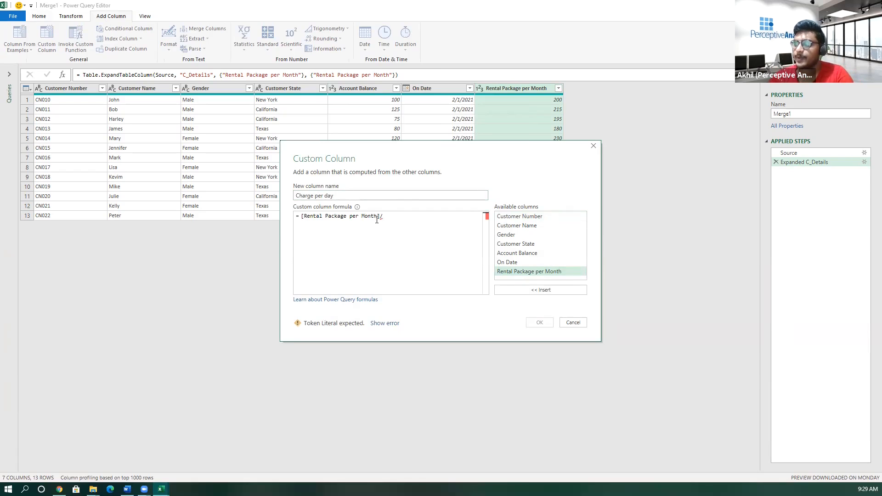
pyautogui.write('28')
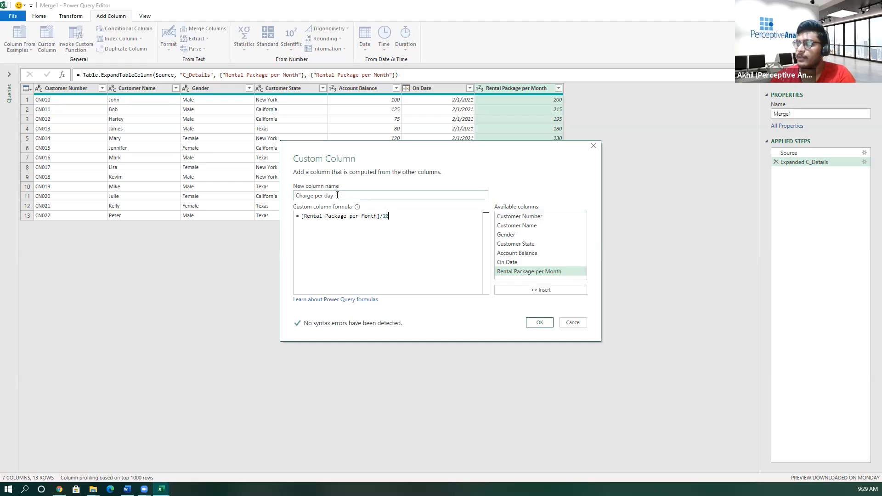
pyautogui.click(540, 323)
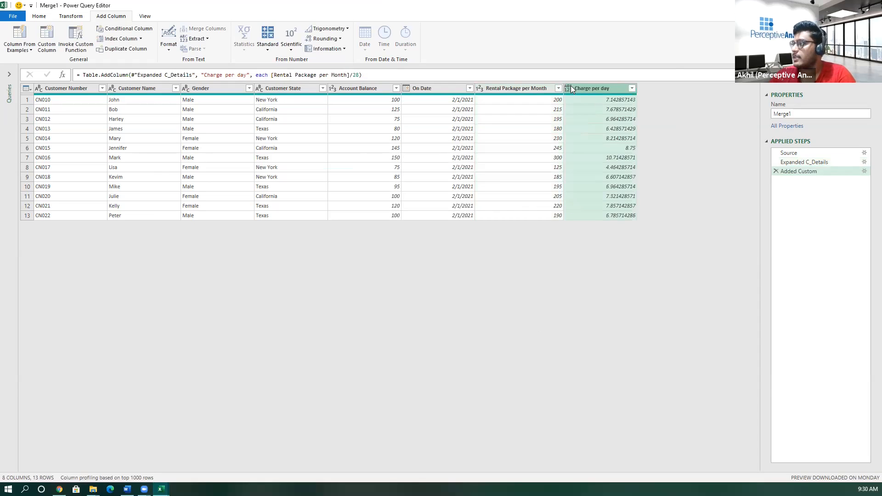
# - Change the Charge per day column's data type to Currency and check the values in several of its rows
pyautogui.click(567, 87)
pyautogui.click(576, 108)
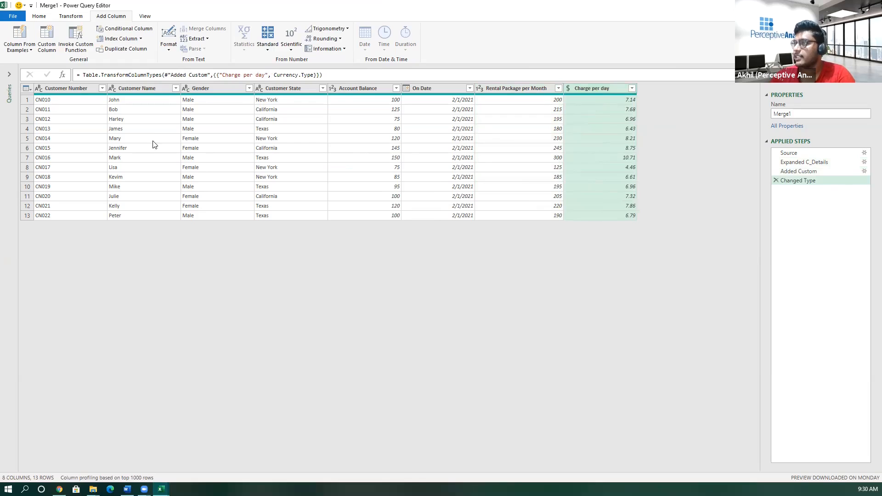
pyautogui.click(588, 98)
pyautogui.click(592, 107)
pyautogui.click(597, 120)
pyautogui.click(597, 129)
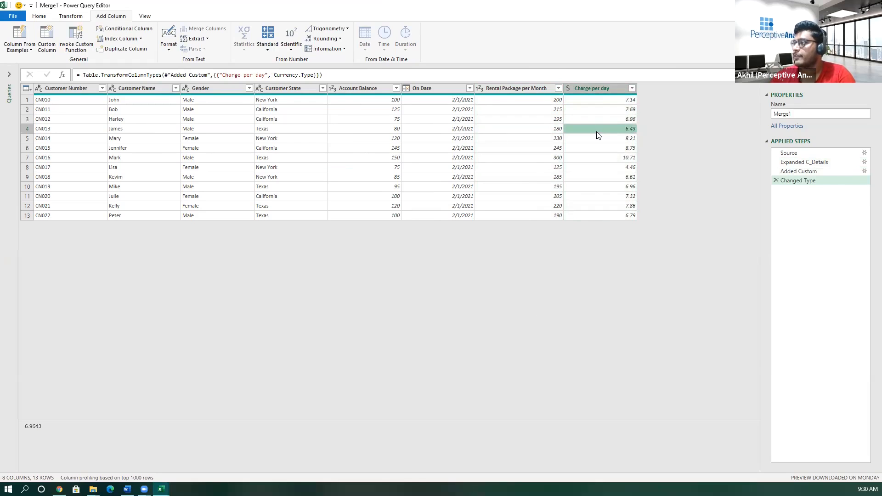
pyautogui.click(598, 149)
pyautogui.click(598, 160)
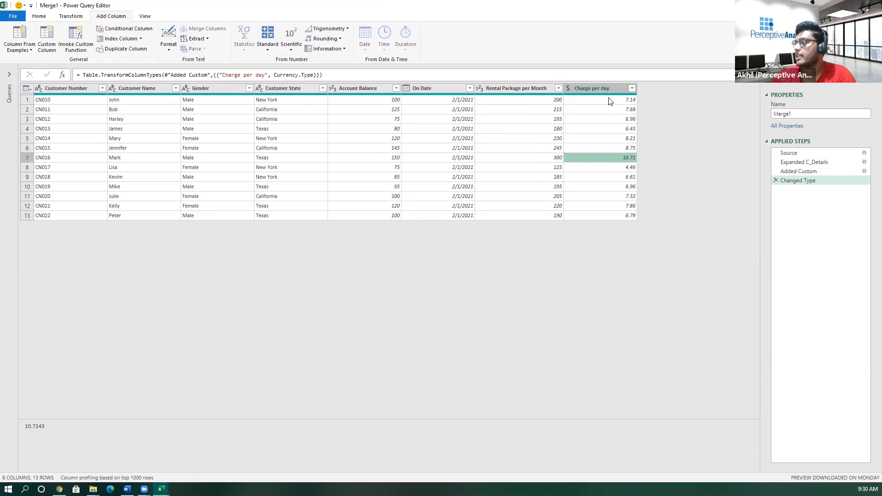
# - Add a custom column named No of days left that divides [Account Balance] by [Charge per day]
pyautogui.click(368, 90)
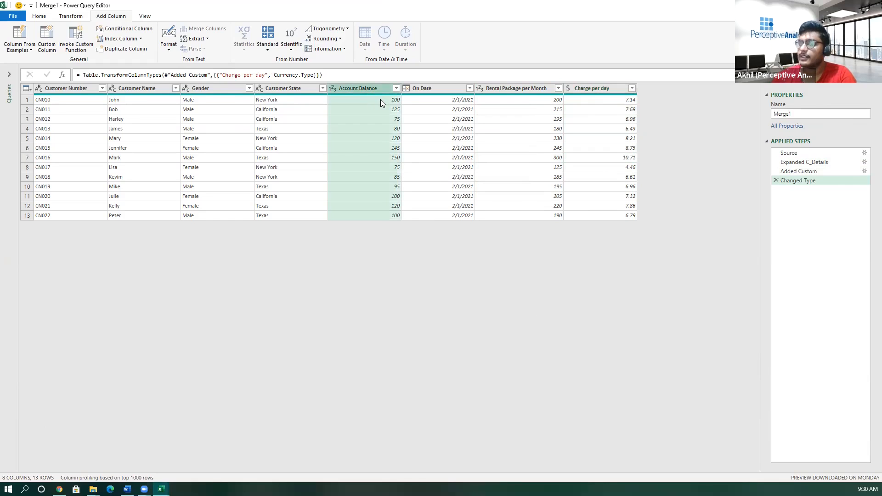
pyautogui.click(48, 41)
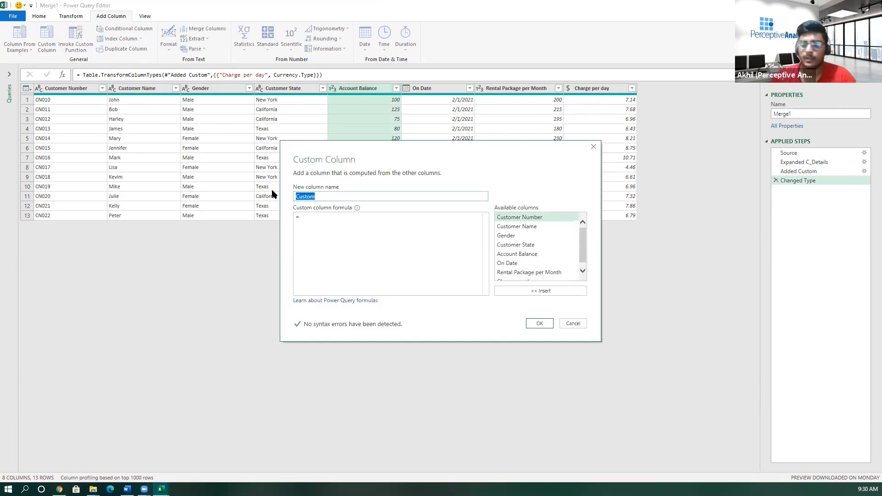
pyautogui.write('No of days left')
pyautogui.click(366, 230)
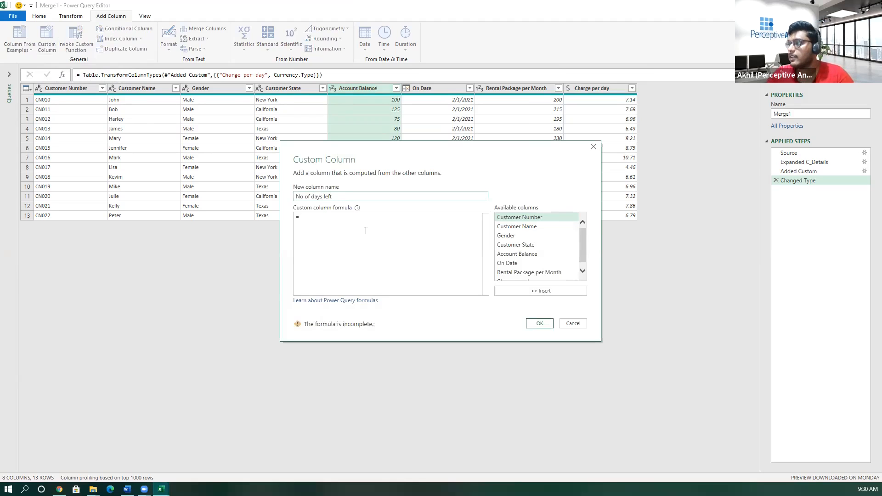
pyautogui.doubleClick(522, 254)
pyautogui.write('/')
pyautogui.scroll(-1, 524, 276)
pyautogui.doubleClick(522, 276)
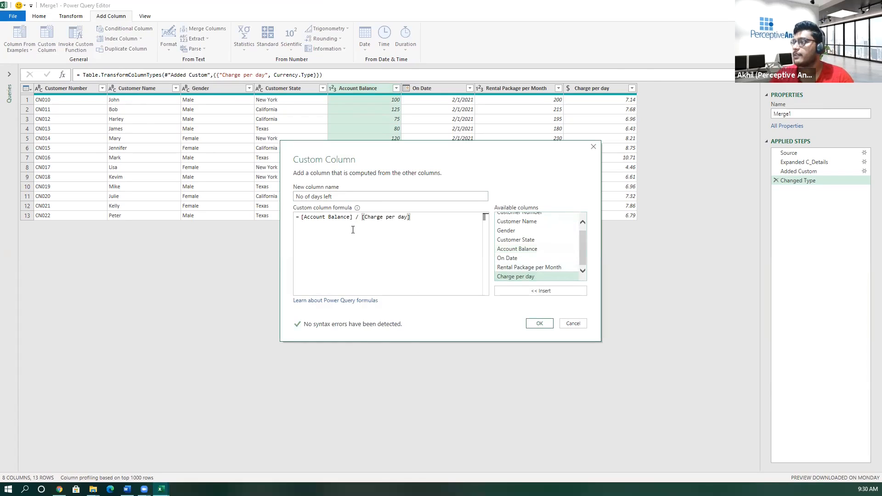
pyautogui.click(536, 325)
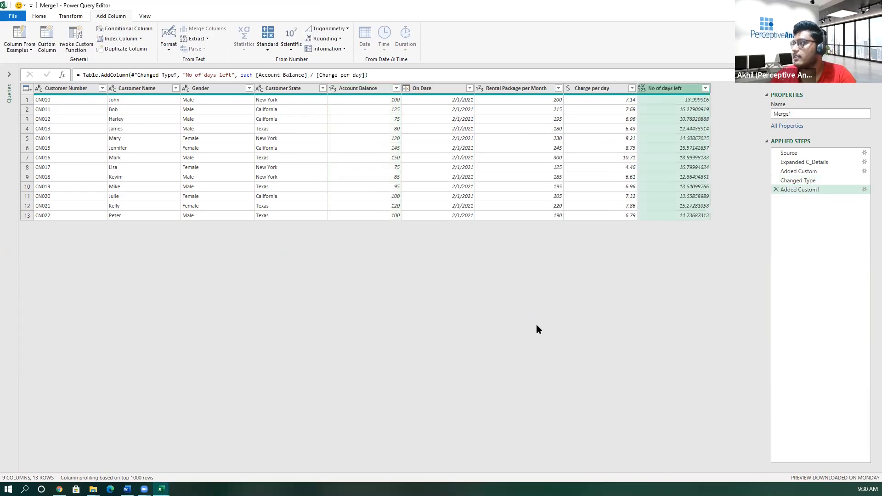
# - Change the No of days left column to Whole Number and compare its first rows with the account balances
pyautogui.click(643, 87)
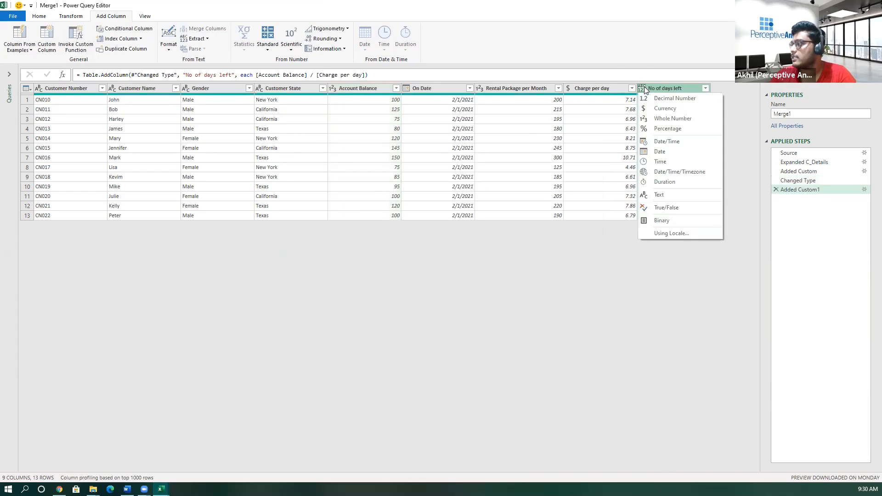
pyautogui.click(656, 122)
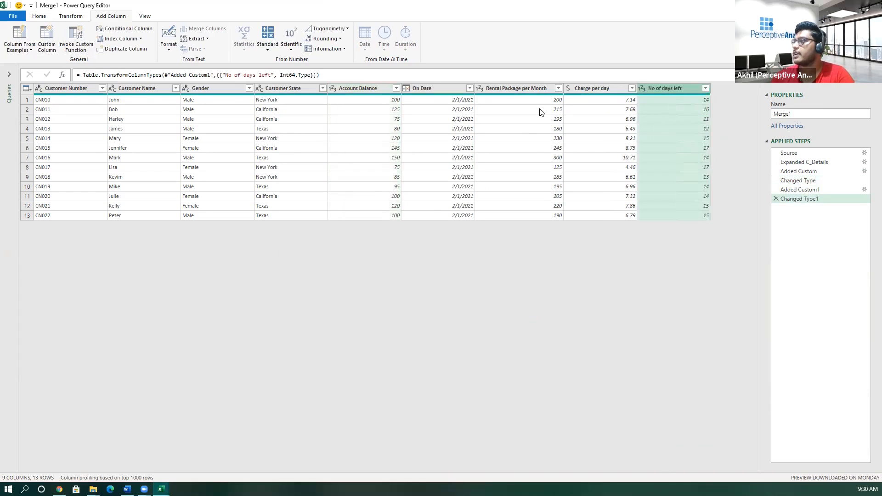
pyautogui.click(380, 101)
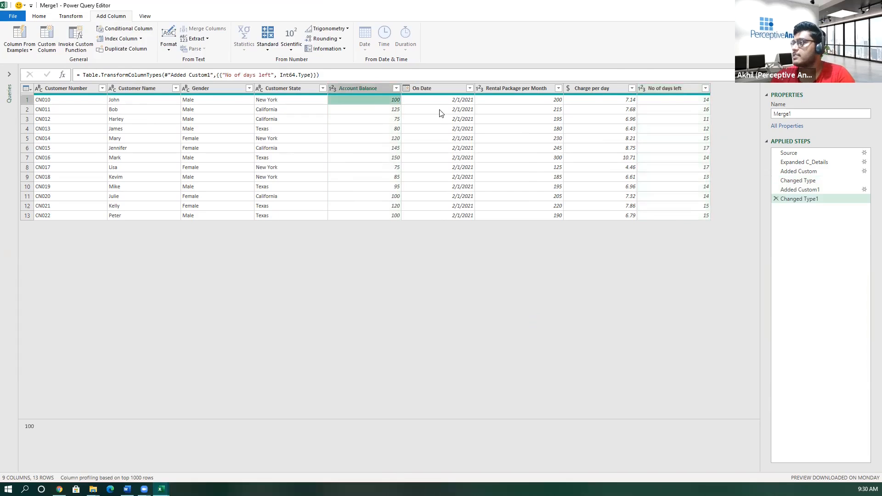
pyautogui.click(672, 100)
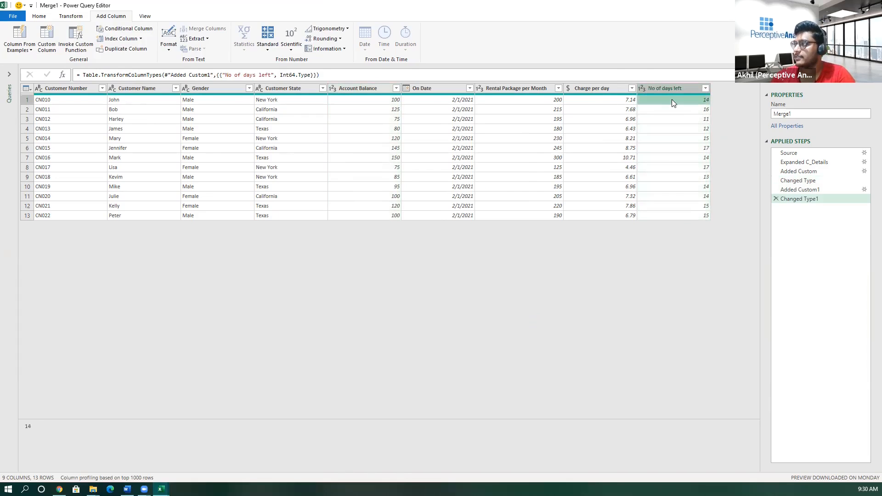
pyautogui.click(381, 110)
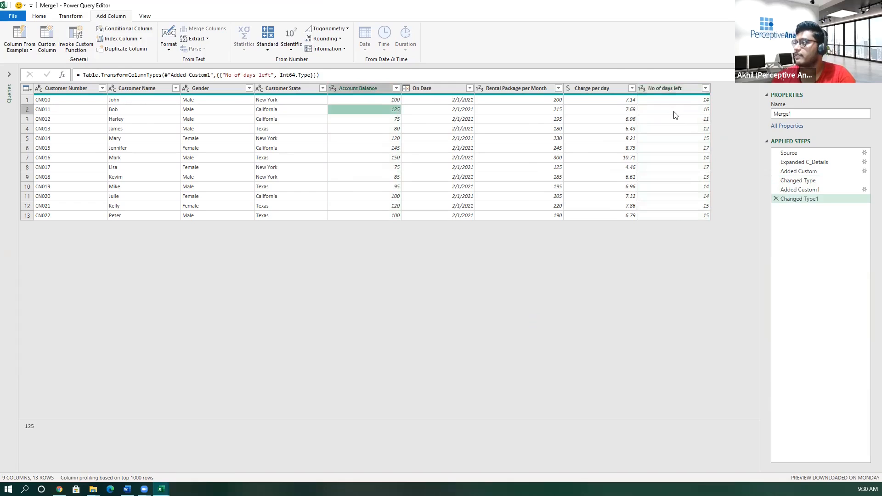
pyautogui.click(674, 110)
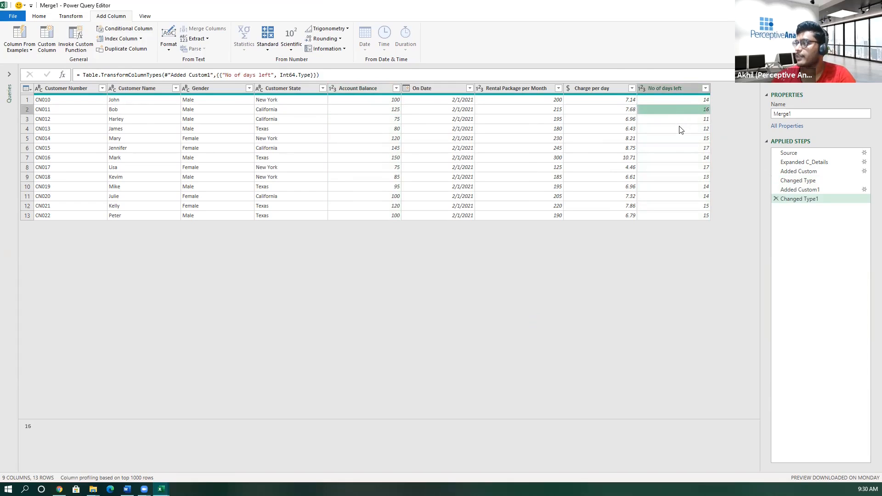
pyautogui.click(611, 118)
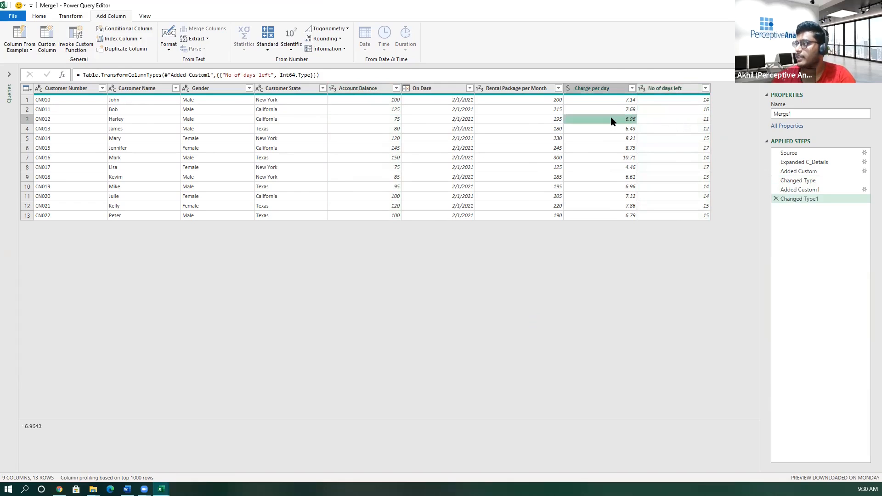
pyautogui.click(672, 87)
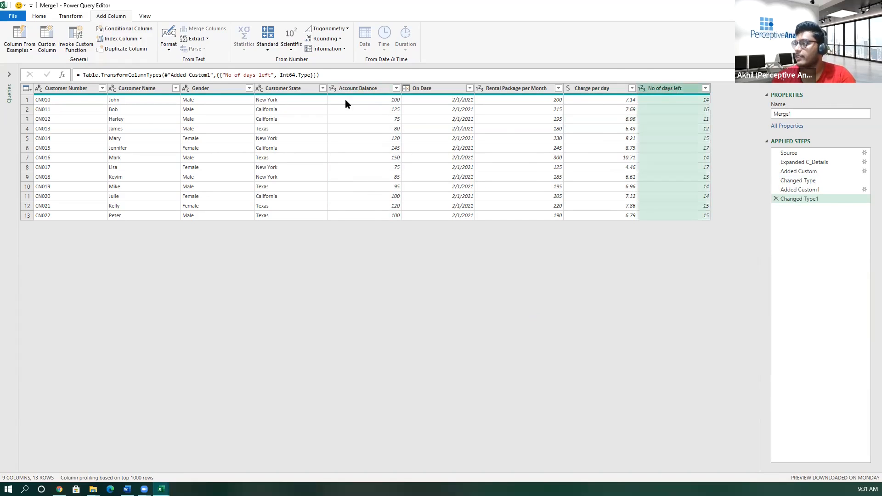
# - Start a new custom column in the merged table and name it Expire date
pyautogui.click(426, 91)
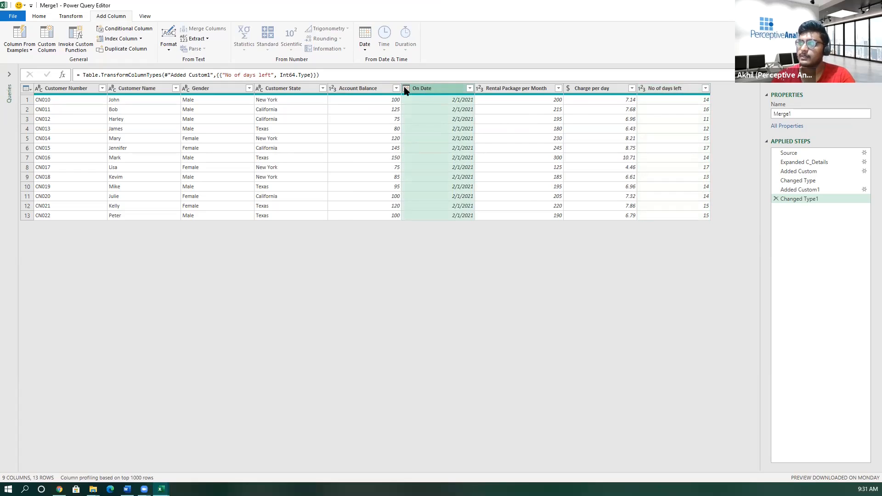
pyautogui.click(46, 36)
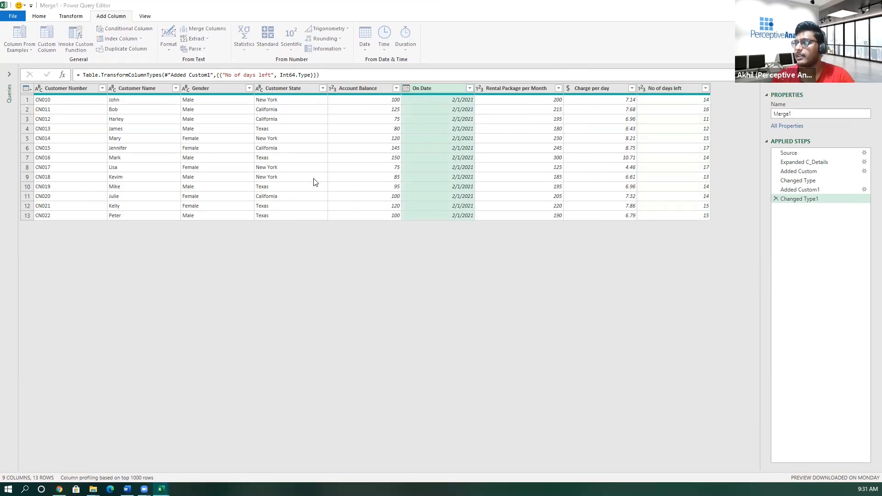
pyautogui.doubleClick(299, 199)
pyautogui.write('Expire date')
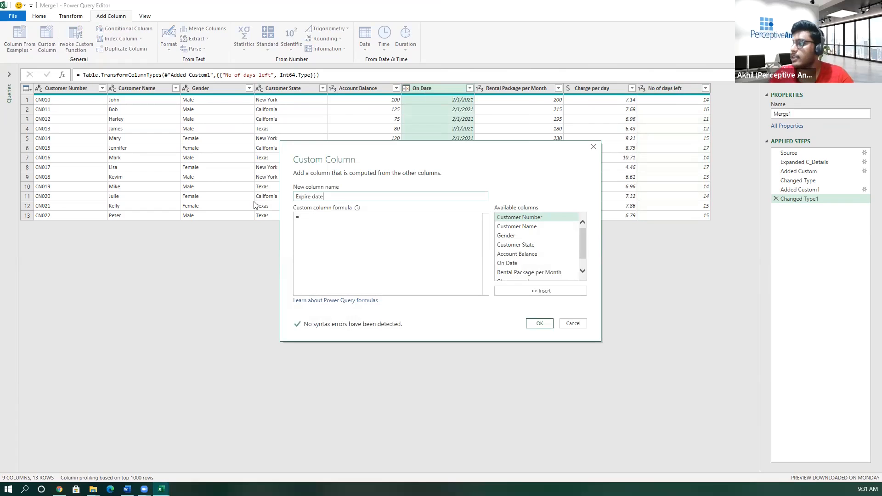
# - Enter the Expire date formula Date.AddDays([On Date],[No of days left]) and create the column
pyautogui.click(304, 219)
pyautogui.write('date')
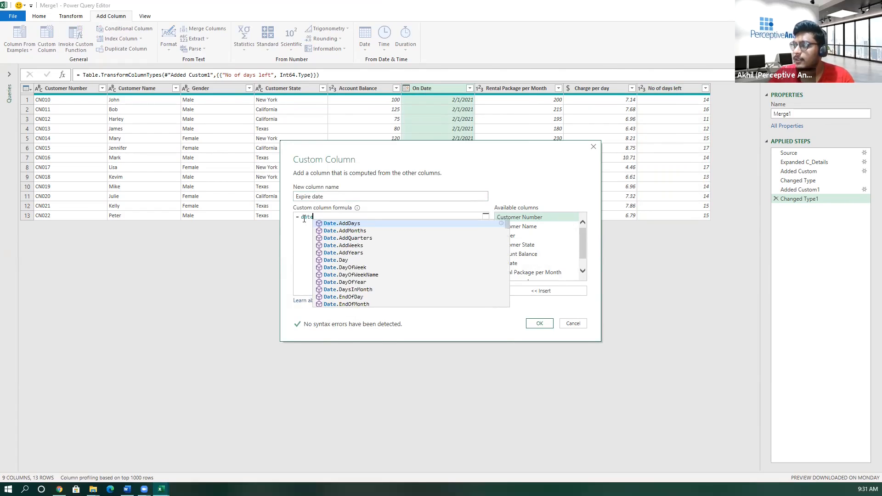
pyautogui.press('Tab')
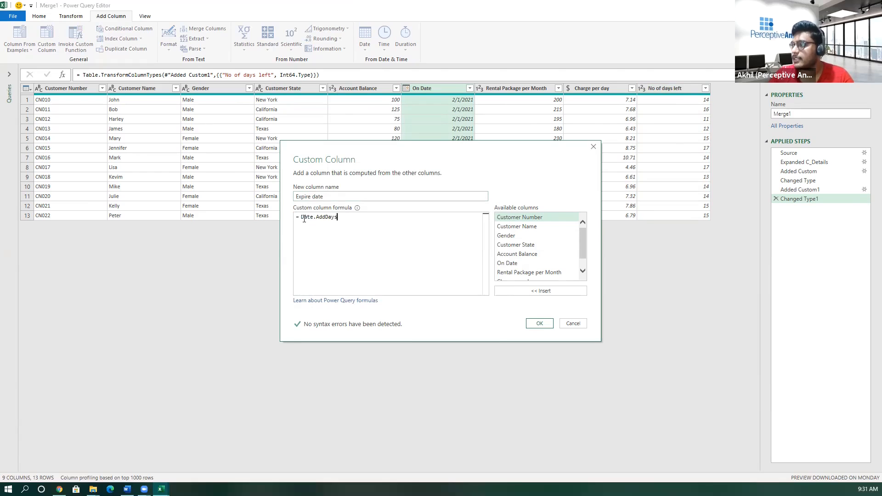
pyautogui.write('(')
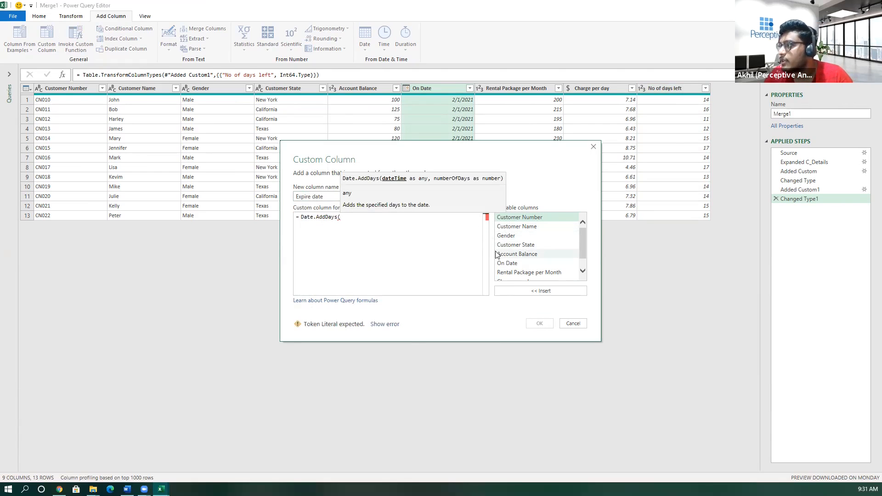
pyautogui.doubleClick(507, 264)
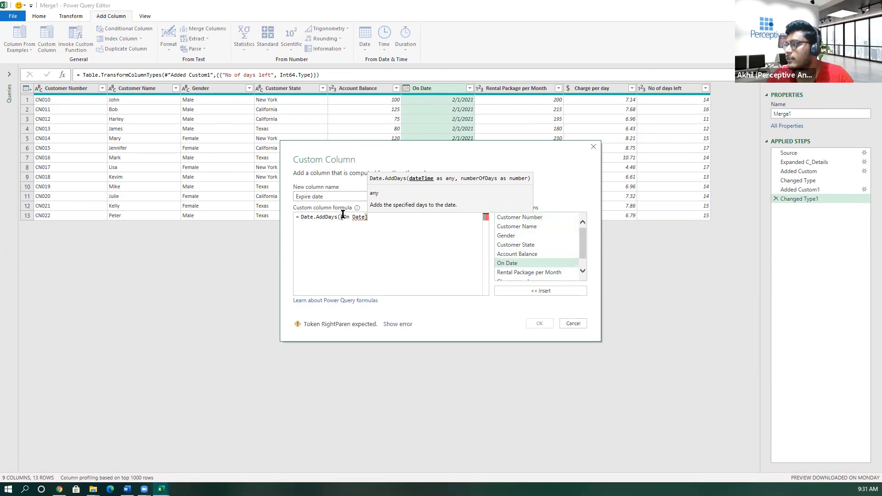
pyautogui.write(',')
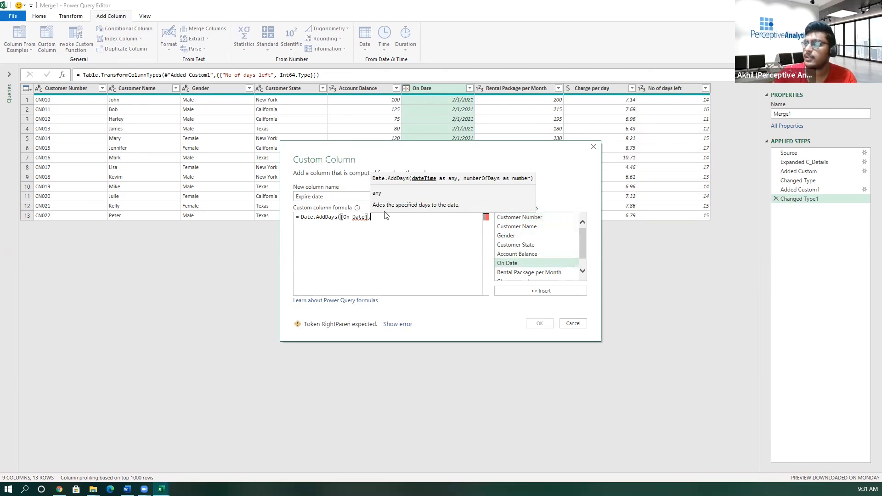
pyautogui.scroll(-1, 517, 275)
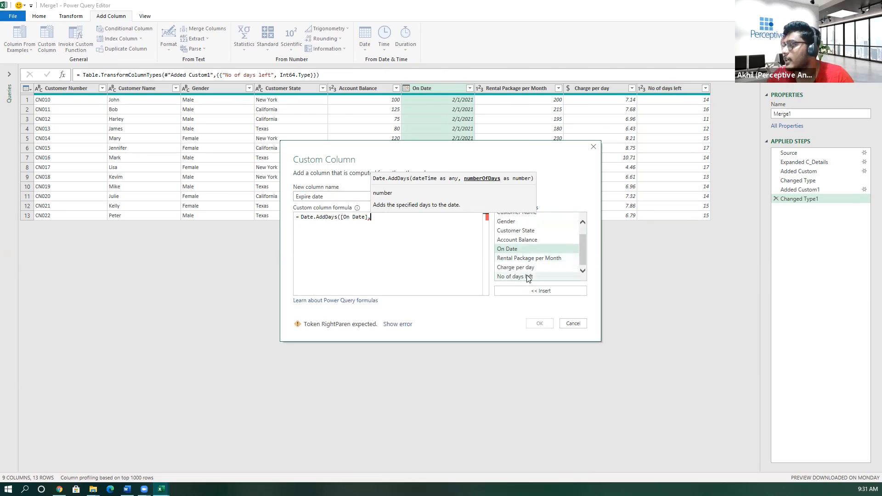
pyautogui.doubleClick(528, 277)
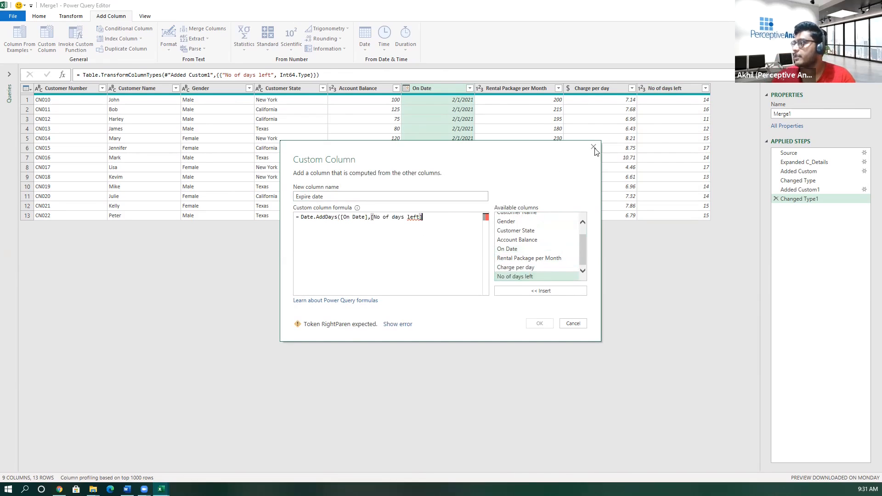
pyautogui.write(')')
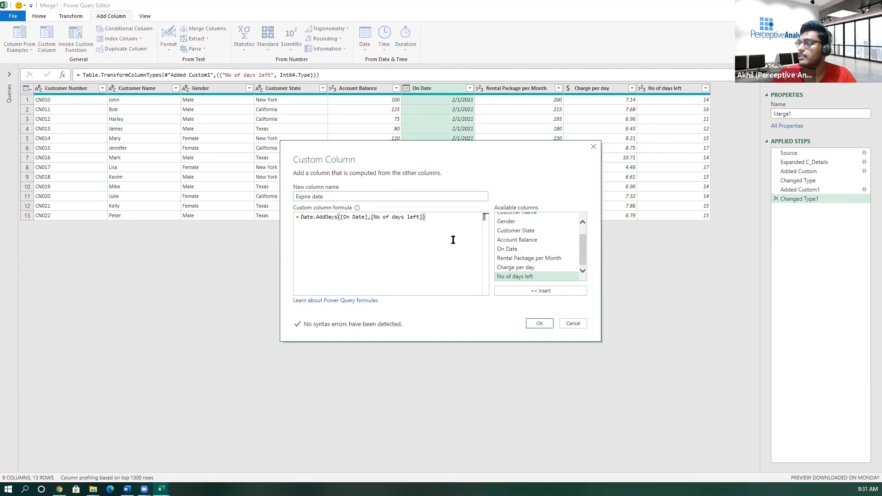
pyautogui.click(538, 324)
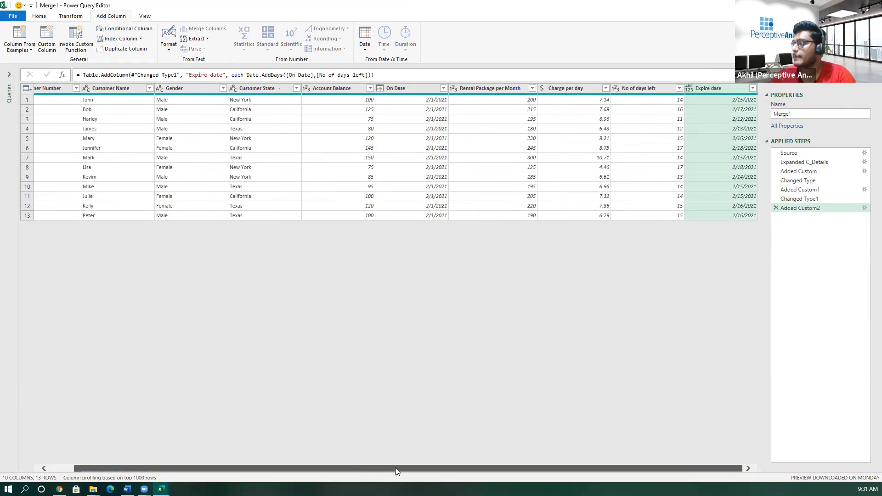
# - Review the applied steps that add the Charge per day, No of days left and Expire date columns
pyautogui.click(813, 173)
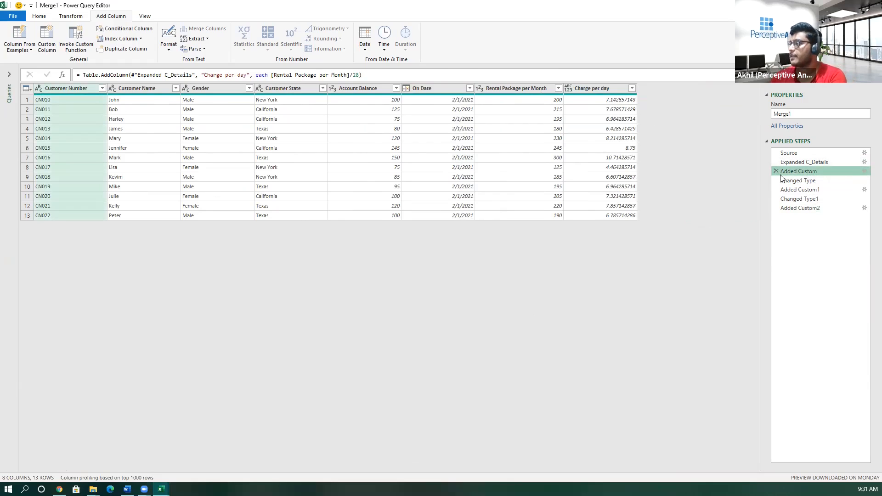
pyautogui.click(817, 193)
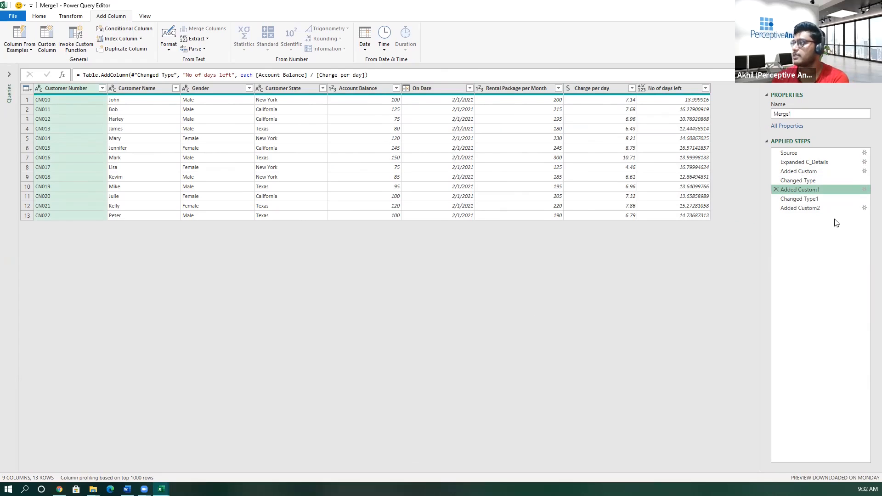
pyautogui.click(800, 209)
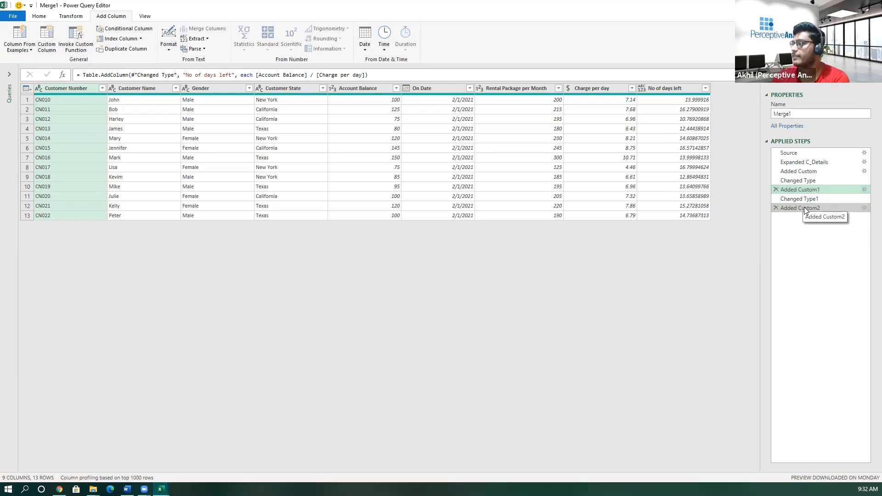
pyautogui.moveTo(641, 471); pyautogui.dragTo(673, 472)
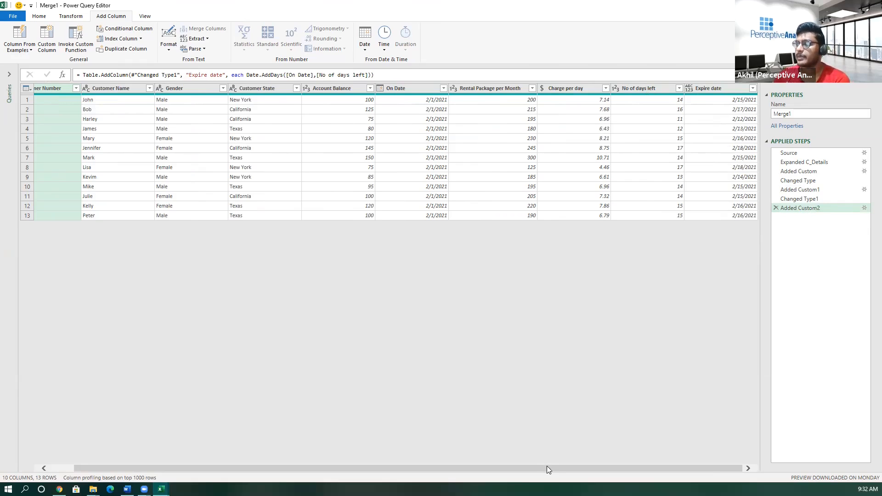
pyautogui.moveTo(555, 467)
pyautogui.mouseDown()
pyautogui.moveTo(498, 471)
pyautogui.moveTo(566, 470)
pyautogui.mouseUp()
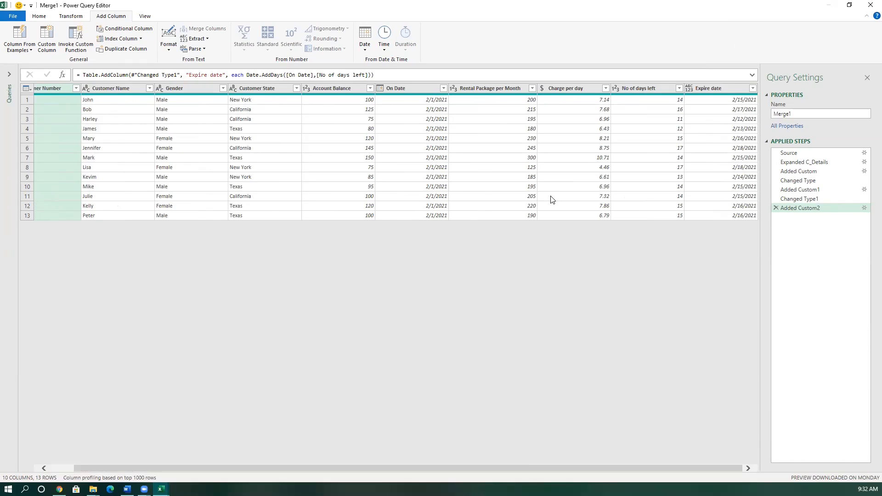
# - Try the Decimal Number and Whole Number types on the No of days left column, and remove the added type-change step
pyautogui.click(616, 89)
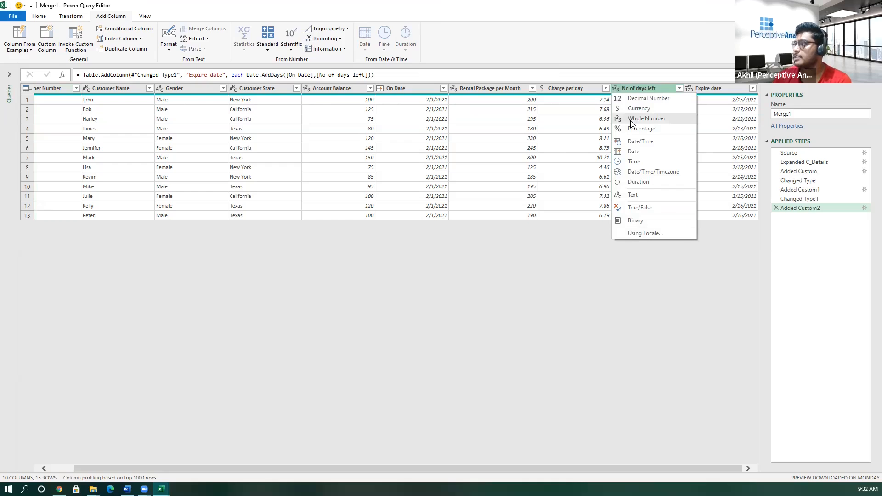
pyautogui.click(640, 100)
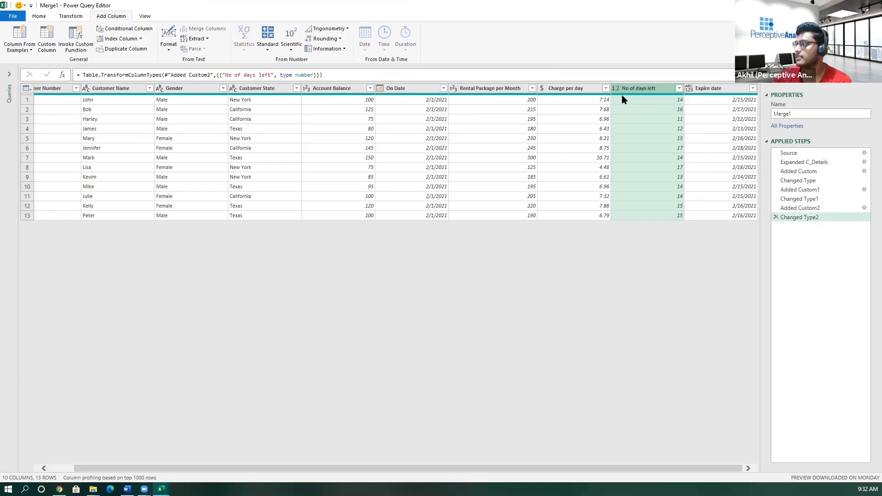
pyautogui.click(616, 88)
pyautogui.click(631, 118)
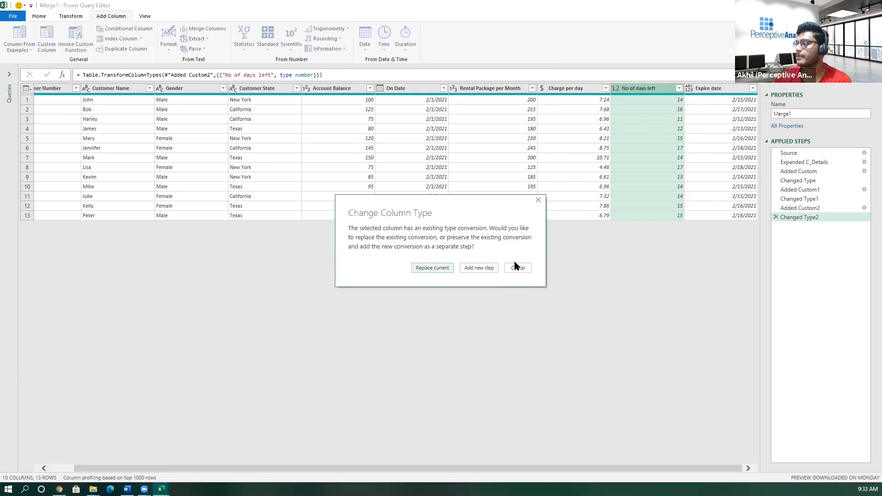
pyautogui.click(517, 269)
pyautogui.click(776, 217)
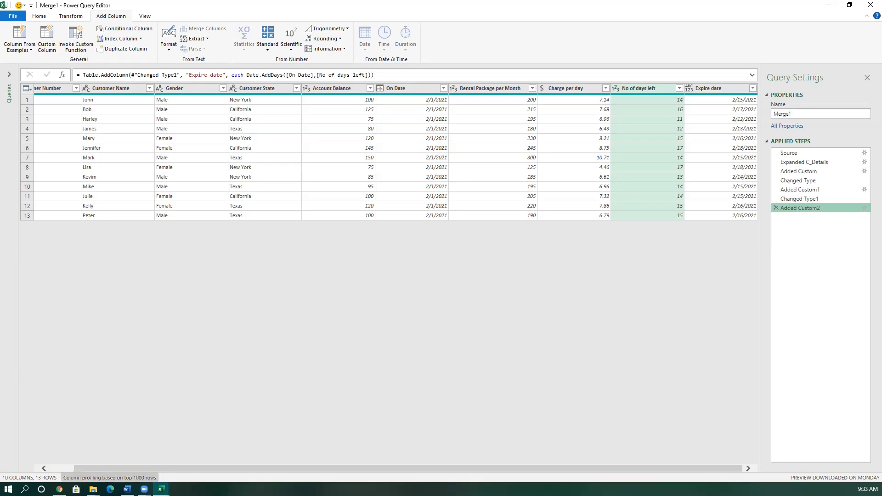
# - Remove the Rental Package per Month, Charge per day and No of days left columns from the merged table
pyautogui.hotkey('alt', 'Tab')
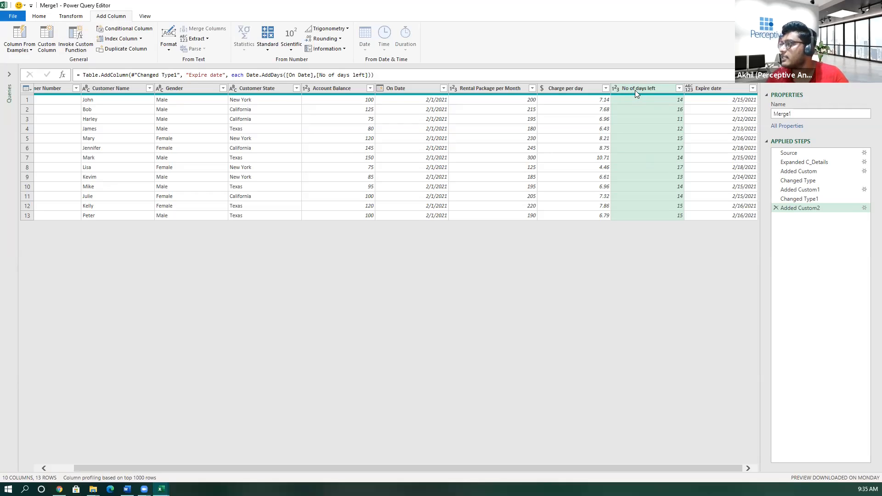
pyautogui.keyDown('ctrl'); pyautogui.click(577, 90); pyautogui.keyUp('ctrl')
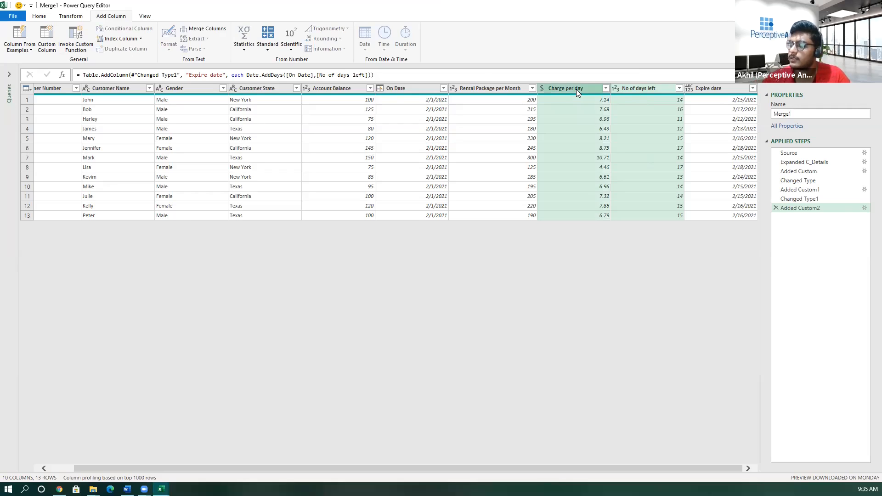
pyautogui.keyDown('ctrl'); pyautogui.click(502, 89); pyautogui.keyUp('ctrl')
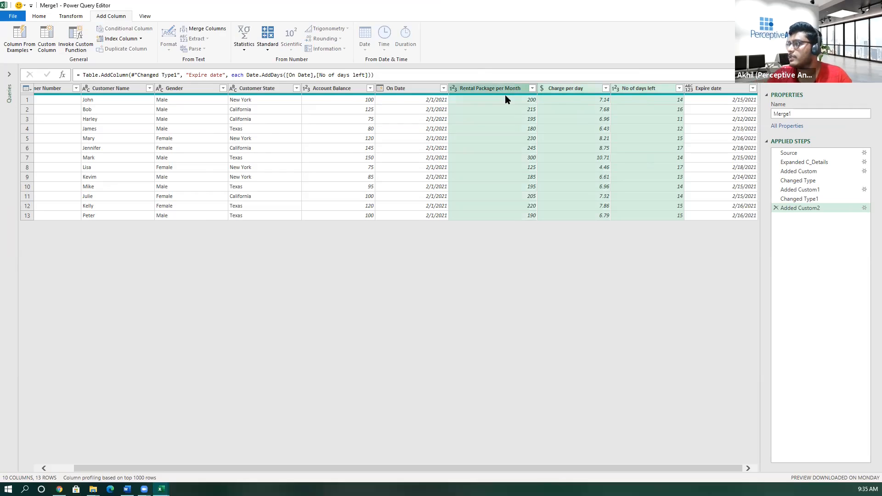
pyautogui.rightClick(480, 87)
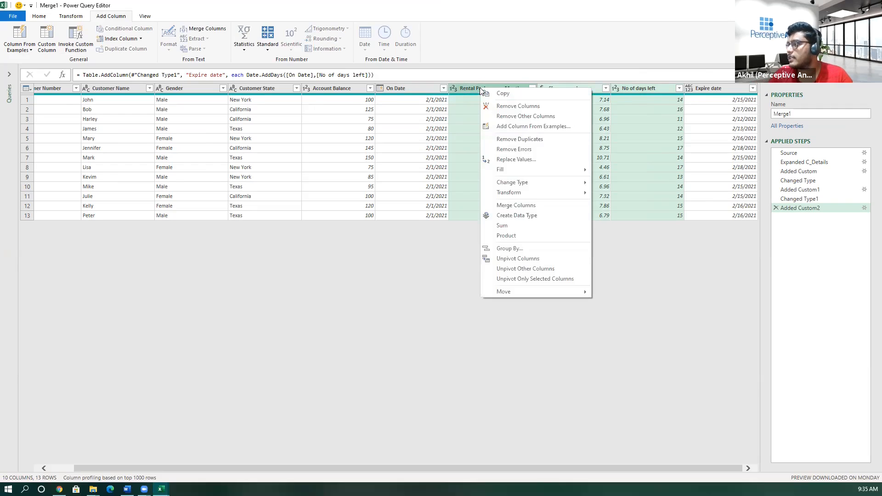
pyautogui.click(502, 107)
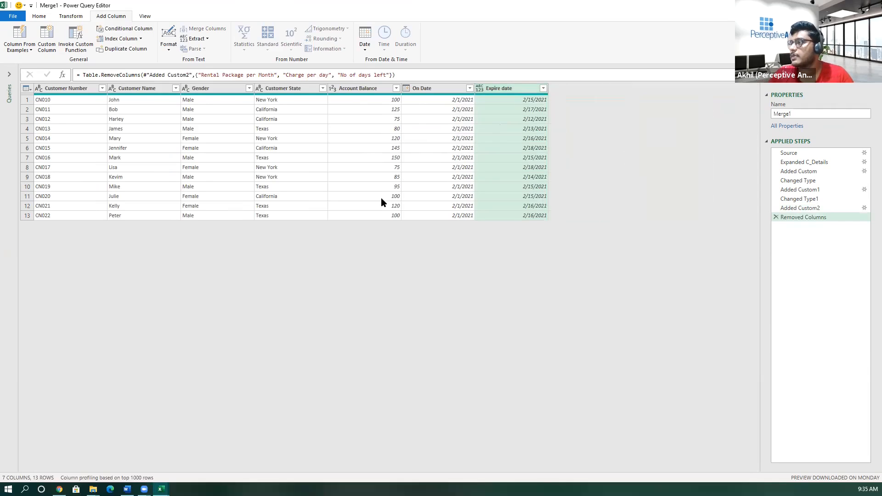
# - Close the editor and load the merged query as a table in the existing Challange 1 worksheet at cell B15
pyautogui.click(20, 18)
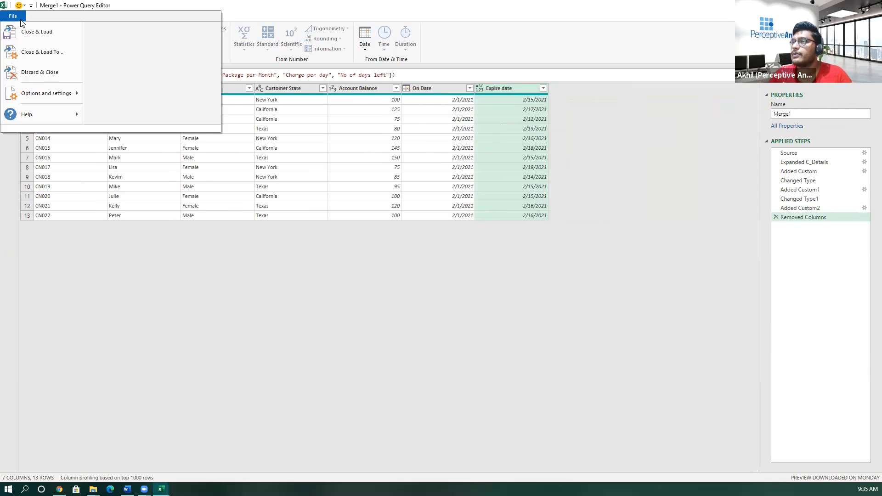
pyautogui.click(33, 58)
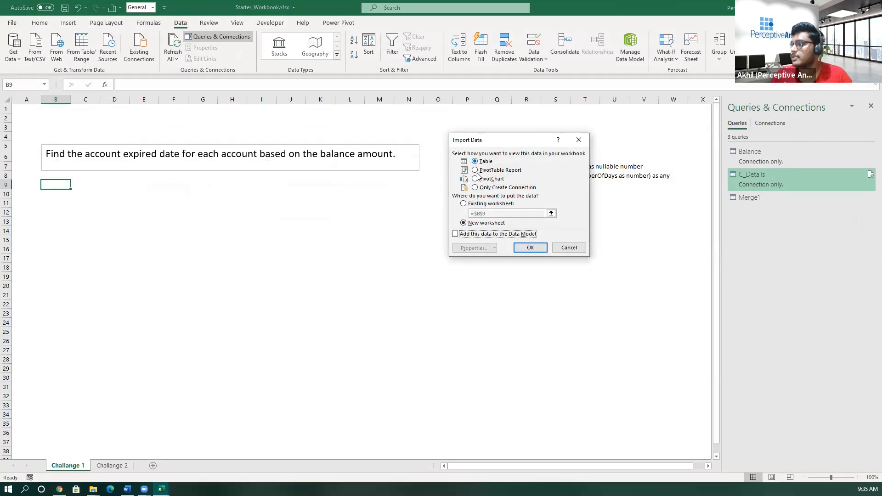
pyautogui.click(463, 204)
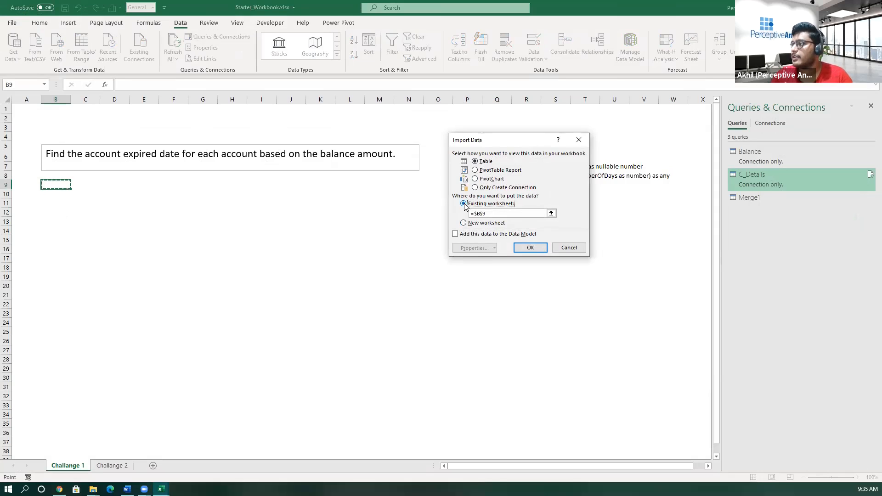
pyautogui.click(57, 242)
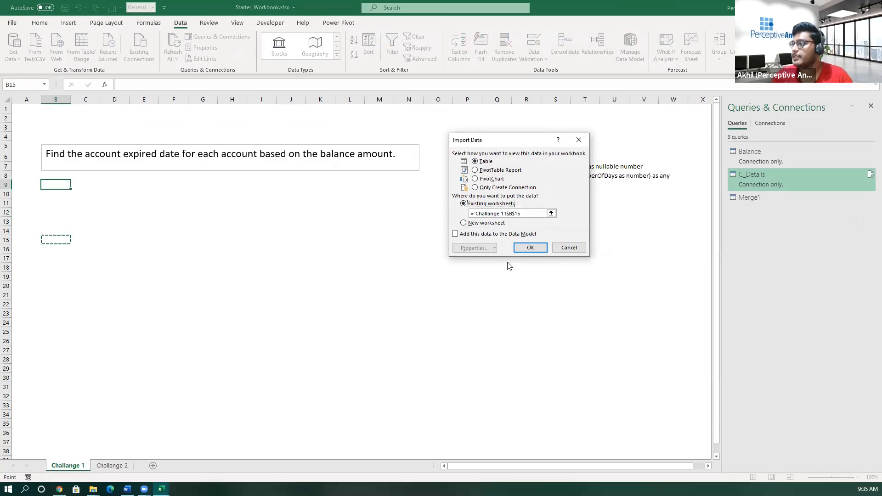
pyautogui.click(530, 247)
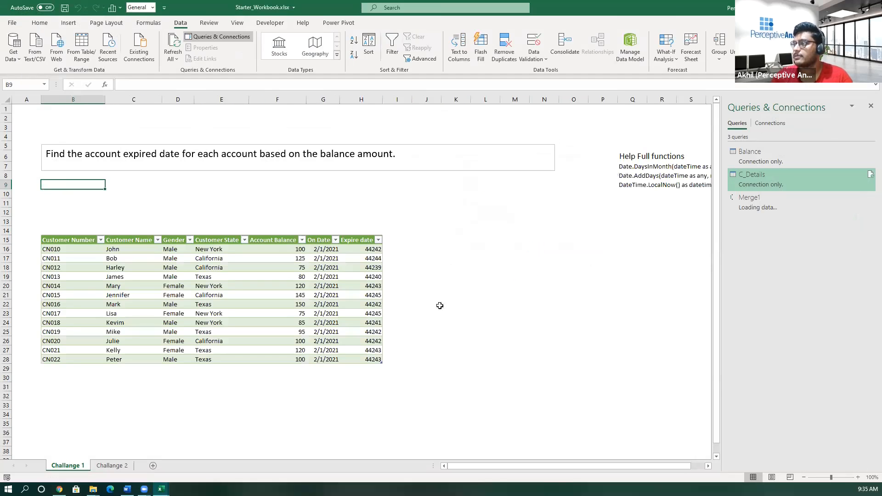
pyautogui.click(478, 276)
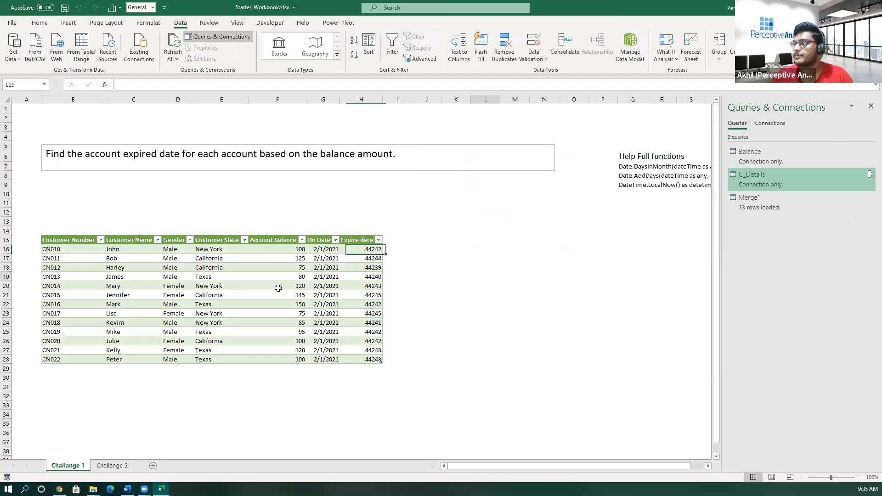
# - Rename the Merge1 query to Challange 1
pyautogui.rightClick(762, 200)
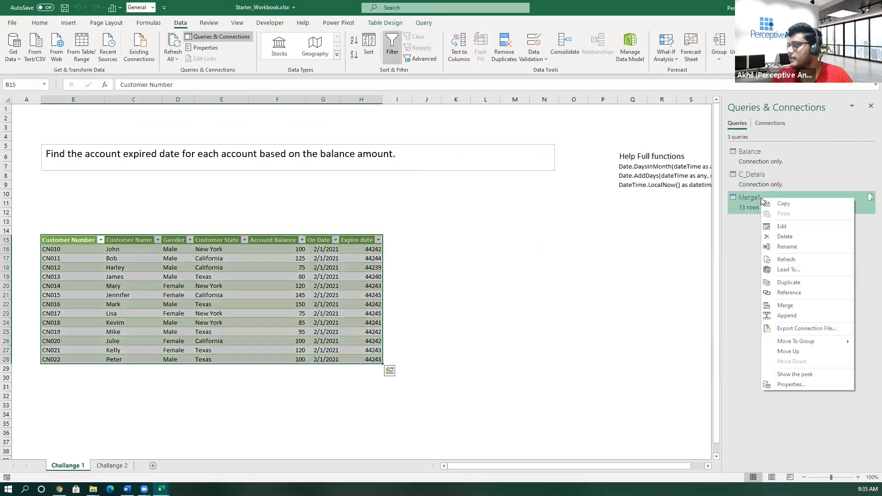
pyautogui.click(787, 247)
pyautogui.write('Ch')
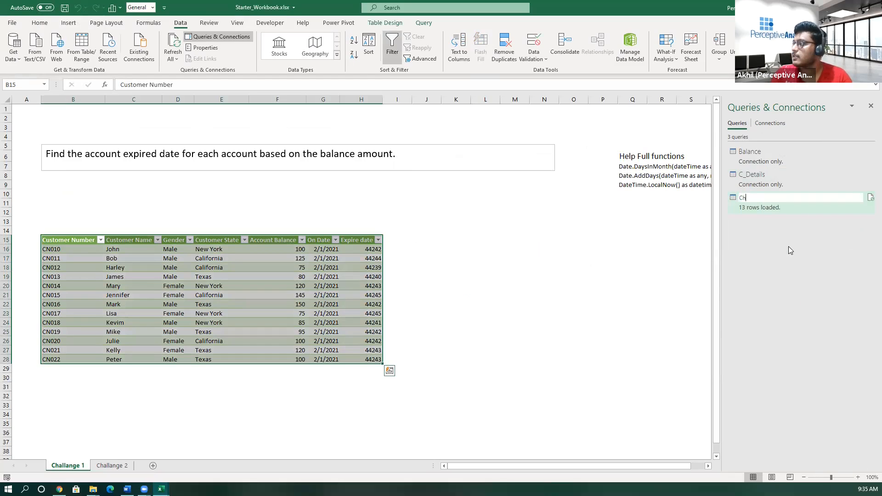
pyautogui.write('allange 1')
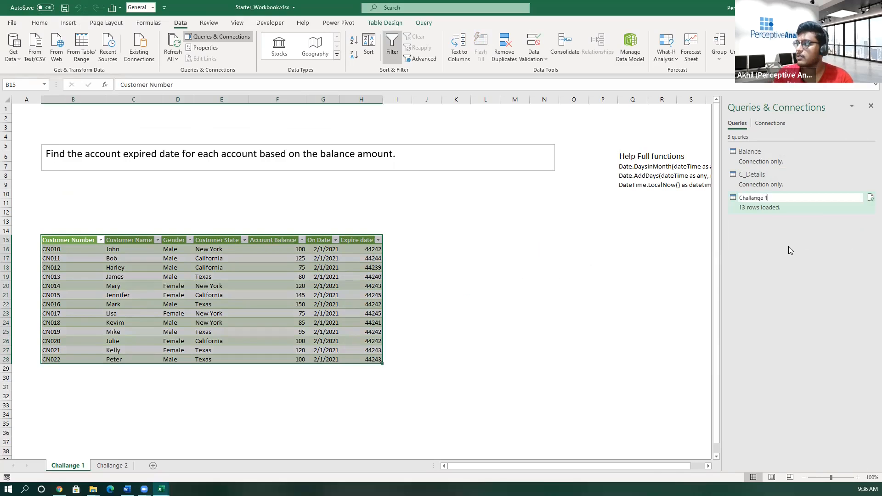
pyautogui.press('Return')
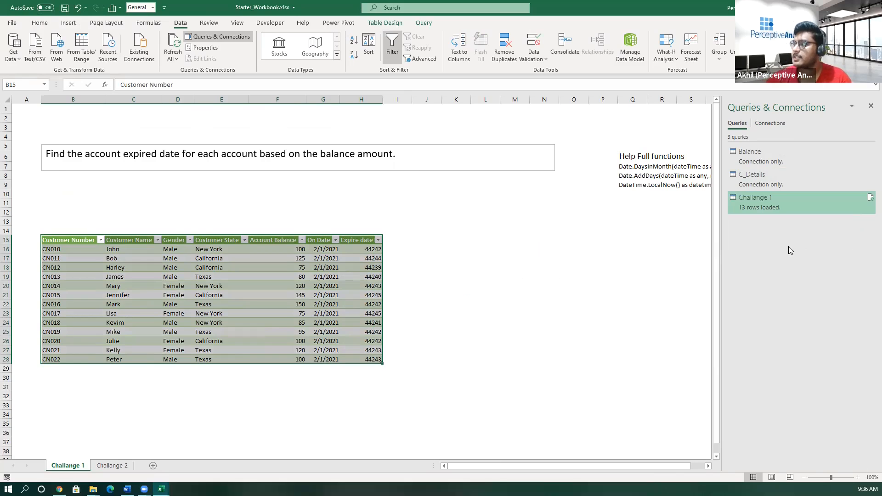
# - Read the question on the Challange 2 sheet about days left before or passed since account expiry
pyautogui.click(512, 236)
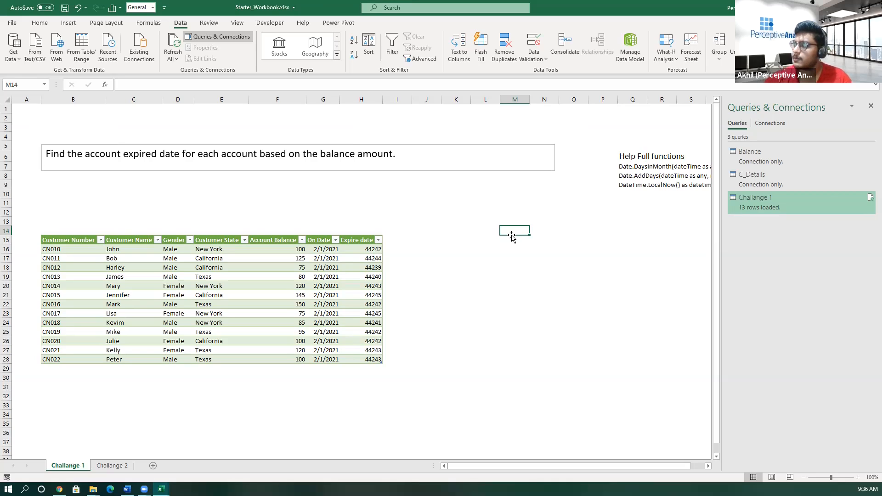
pyautogui.click(541, 266)
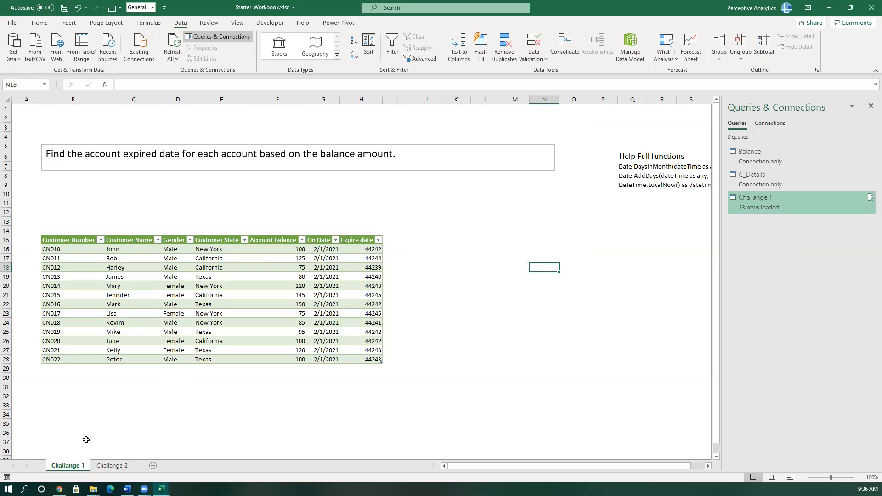
pyautogui.click(110, 466)
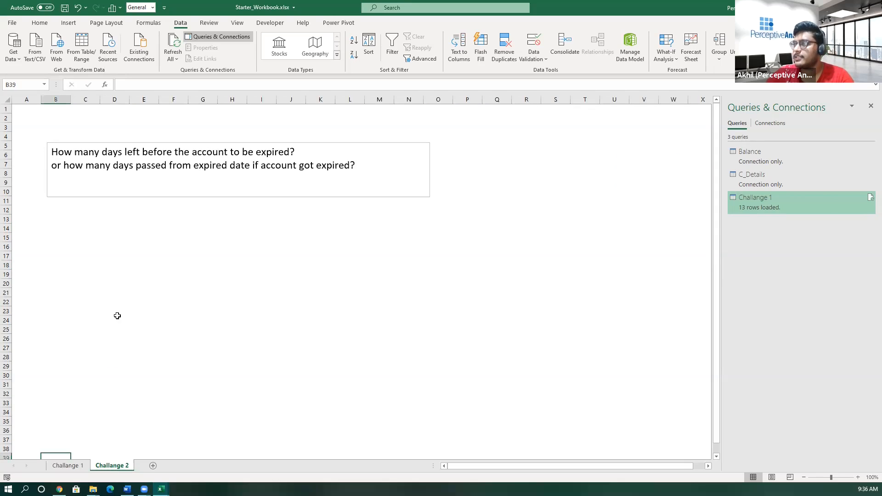
pyautogui.click(113, 265)
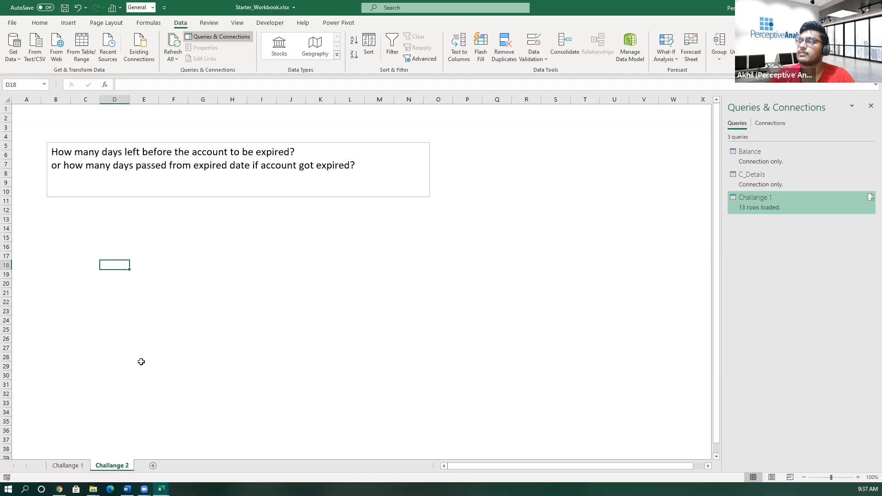
# - Format the Expire date values in H16:H28 of the Challange 1 sheet's table as Short Date
pyautogui.click(69, 465)
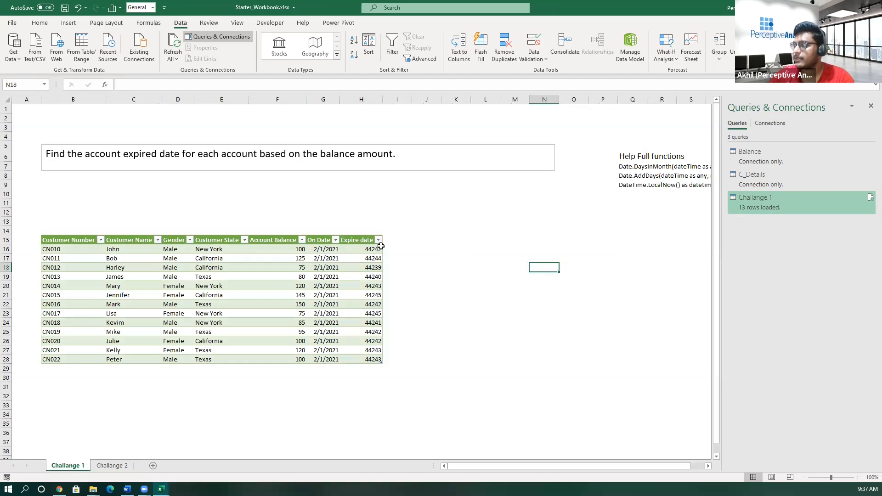
pyautogui.rightClick(761, 198)
pyautogui.click(363, 350)
pyautogui.moveTo(369, 248); pyautogui.dragTo(370, 359)
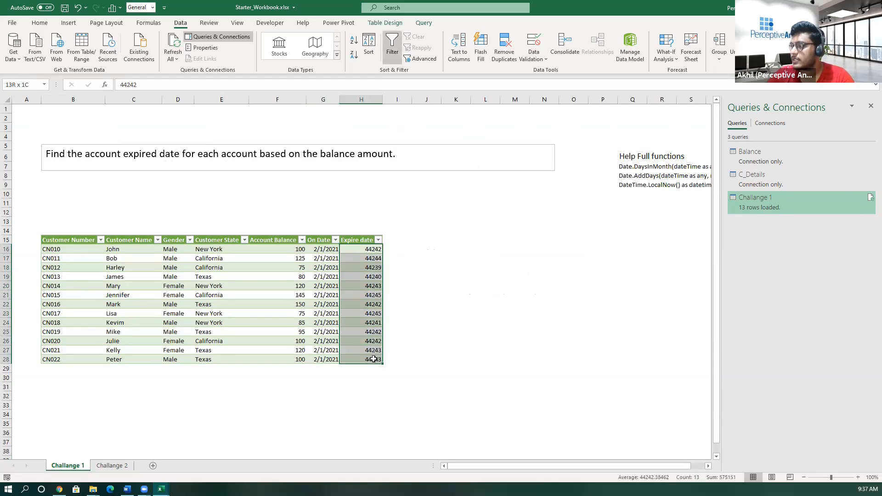
pyautogui.click(39, 23)
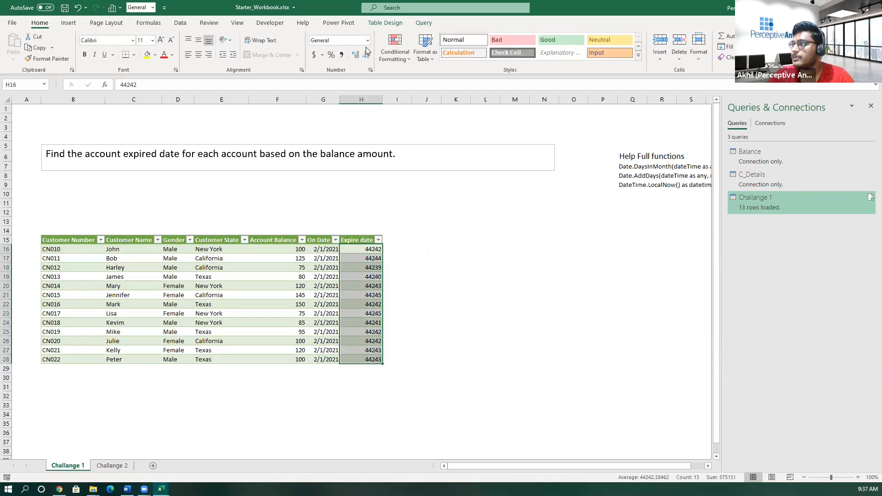
pyautogui.click(368, 41)
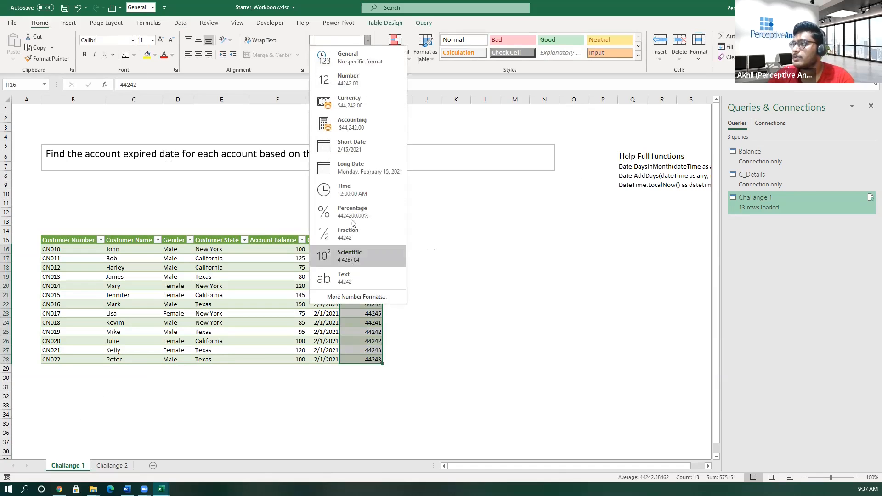
pyautogui.click(358, 149)
pyautogui.click(426, 294)
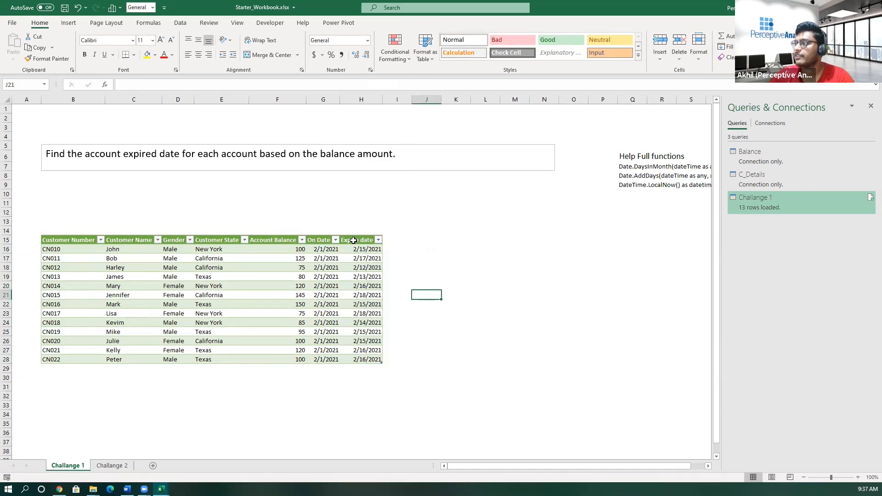
pyautogui.moveTo(359, 248); pyautogui.dragTo(363, 358)
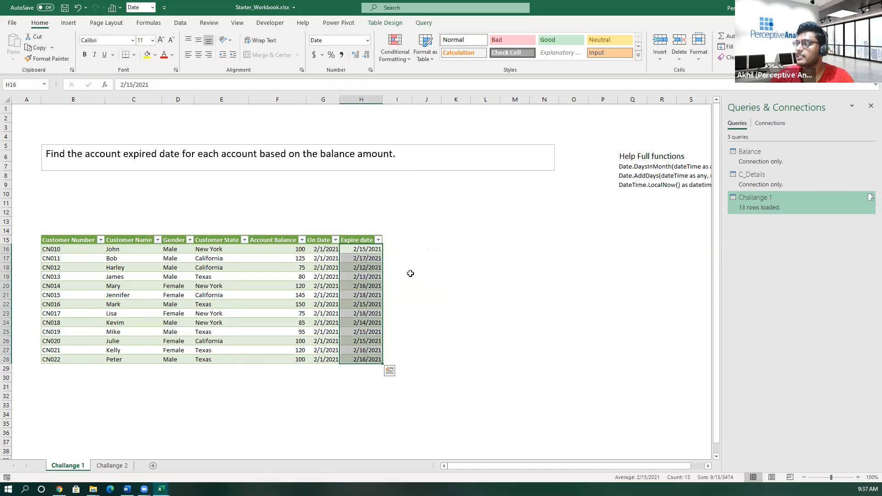
pyautogui.click(408, 275)
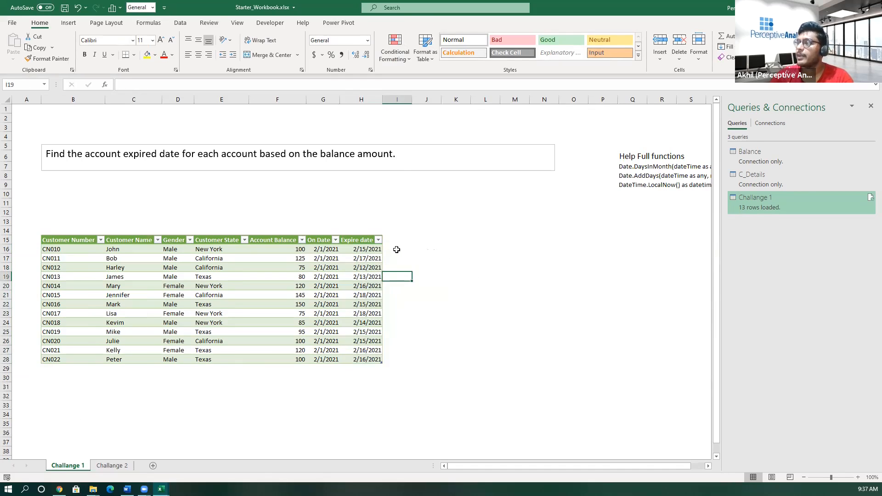
pyautogui.click(365, 249)
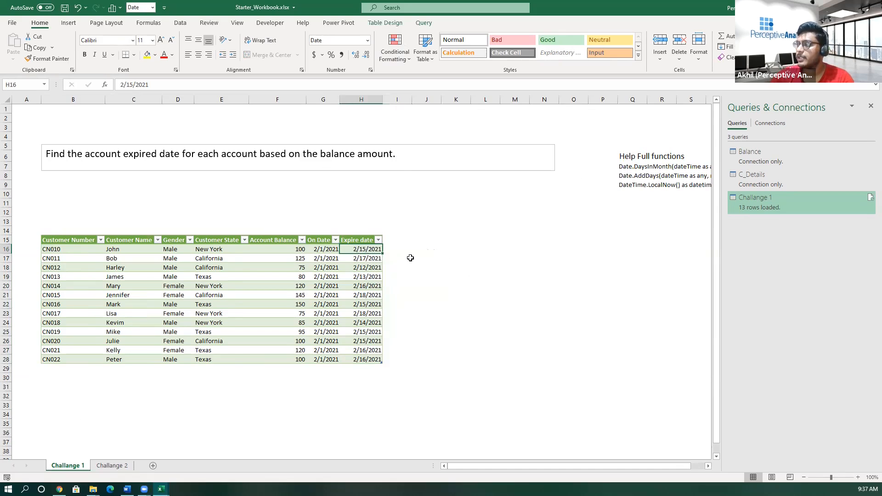
pyautogui.click(110, 465)
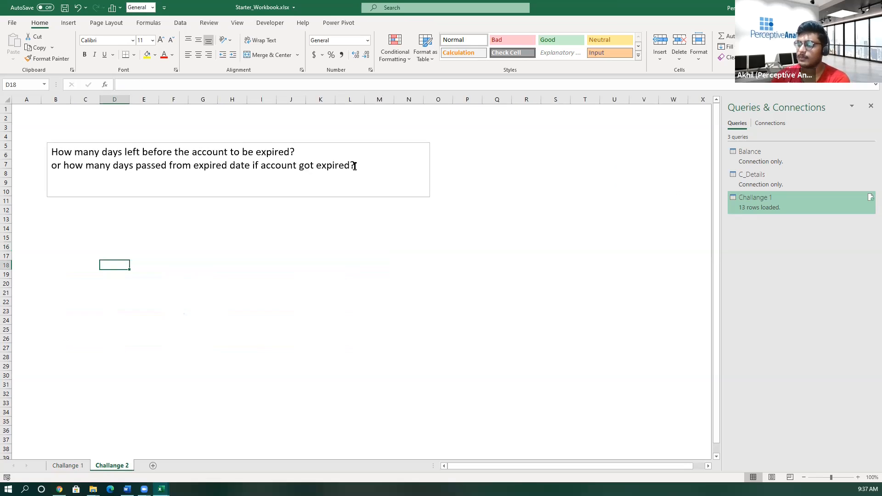
pyautogui.rightClick(754, 205)
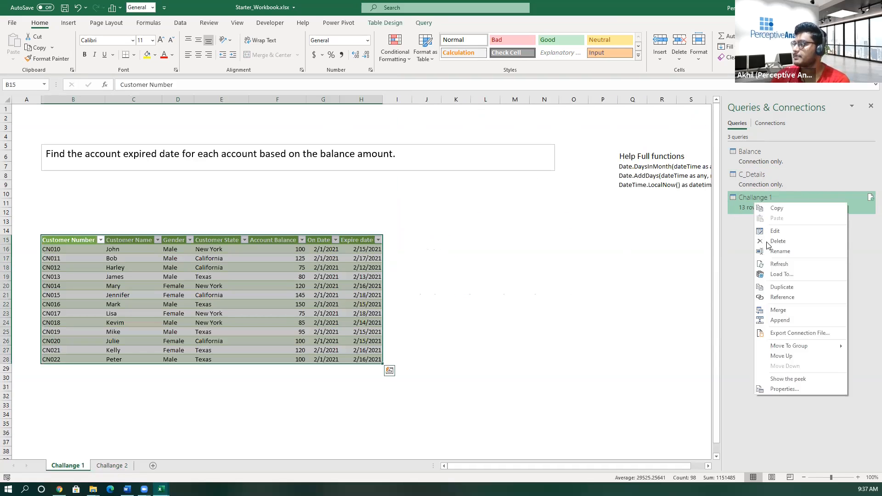
pyautogui.click(778, 288)
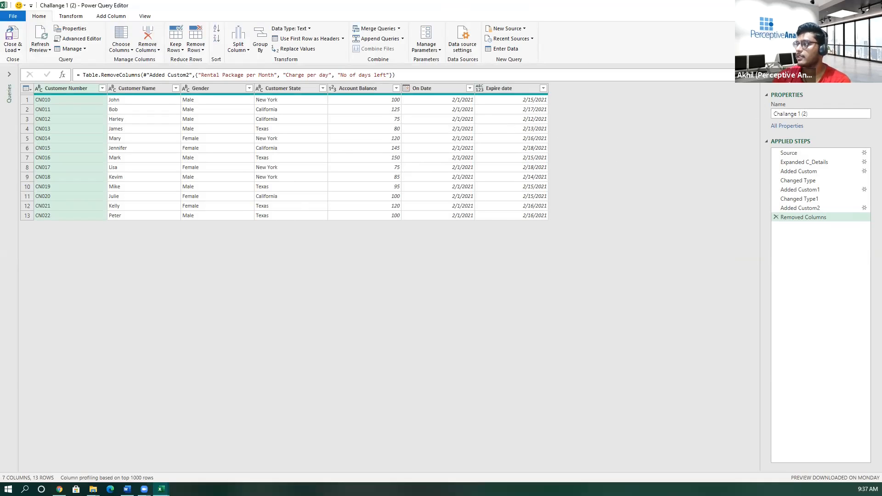
pyautogui.click(485, 257)
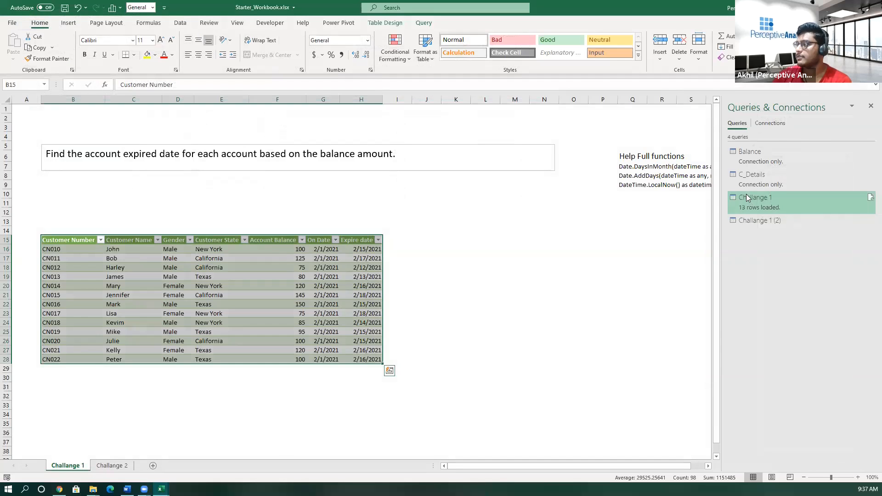
pyautogui.moveTo(744, 201)
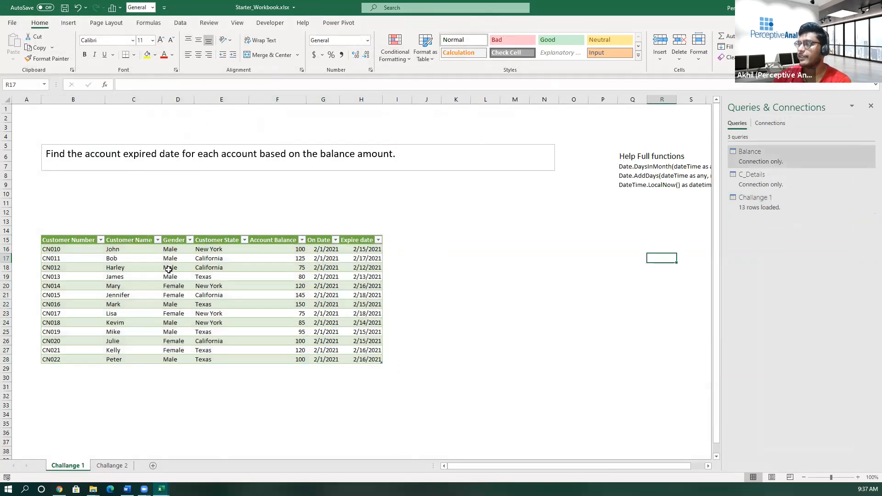
# - Duplicate the Challange 1 query and select the Expire date column in the duplicate
pyautogui.moveTo(64, 240); pyautogui.dragTo(367, 360)
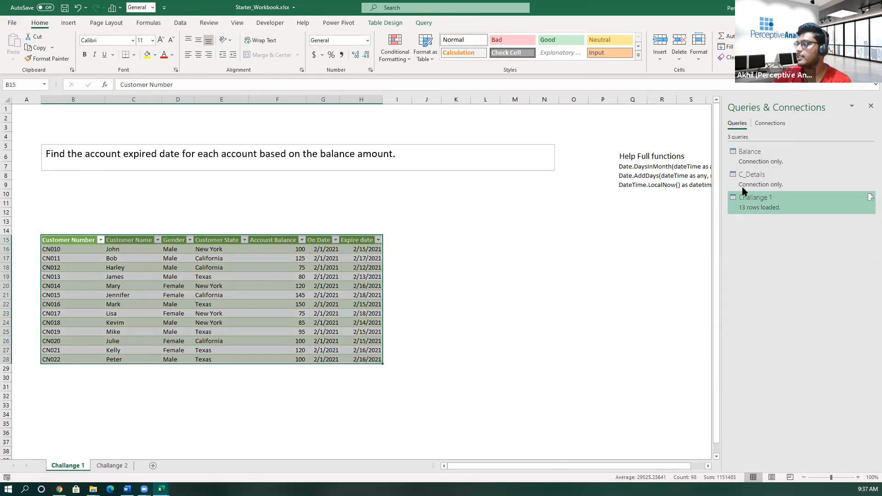
pyautogui.moveTo(750, 194)
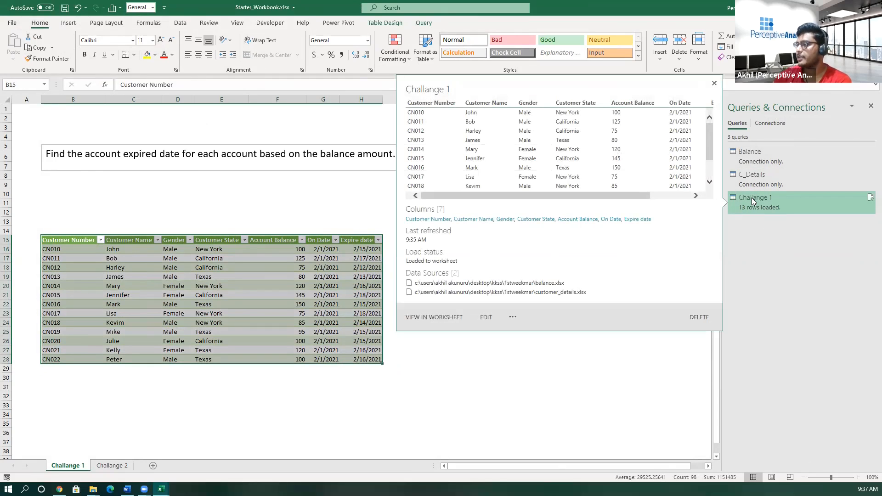
pyautogui.rightClick(752, 198)
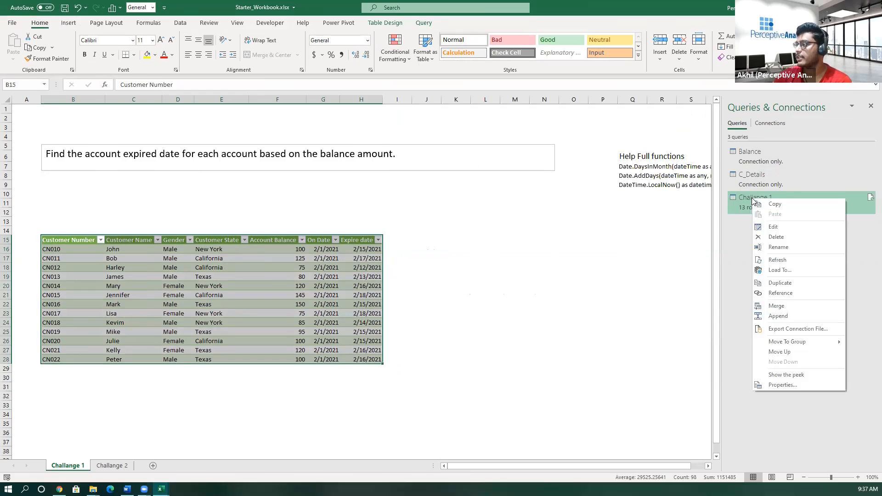
pyautogui.click(780, 283)
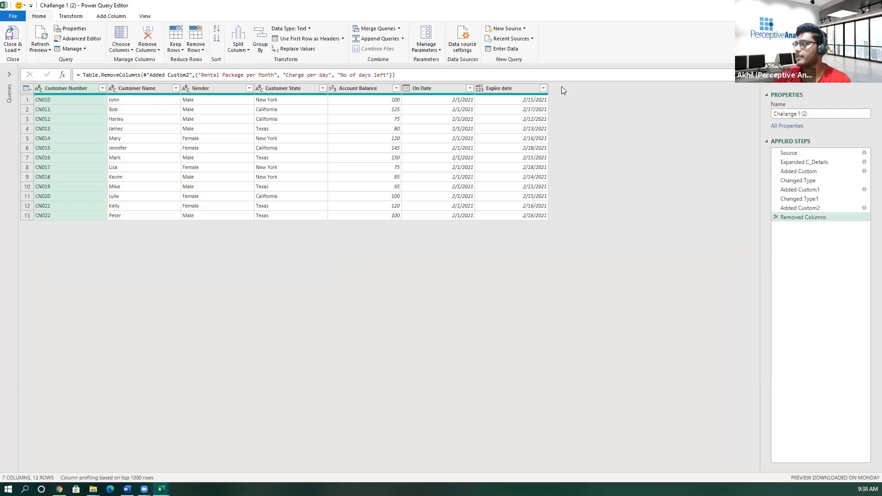
pyautogui.click(516, 91)
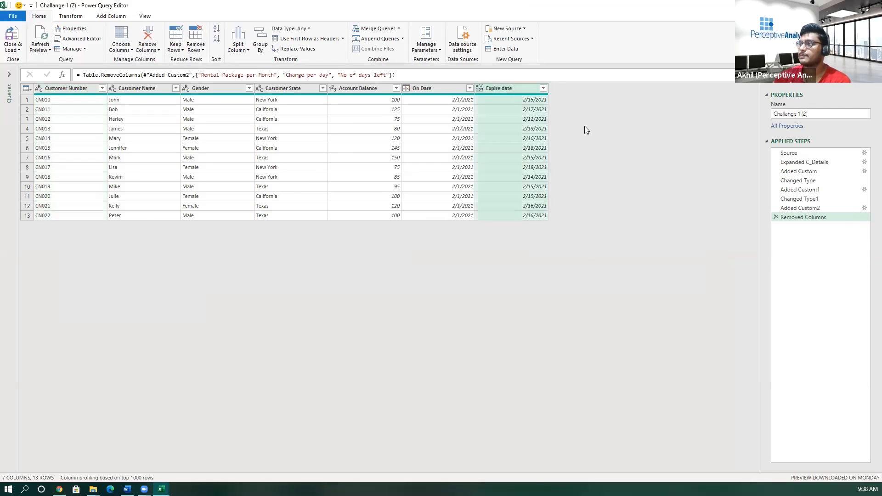
pyautogui.moveTo(799, 180); pyautogui.dragTo(778, 171)
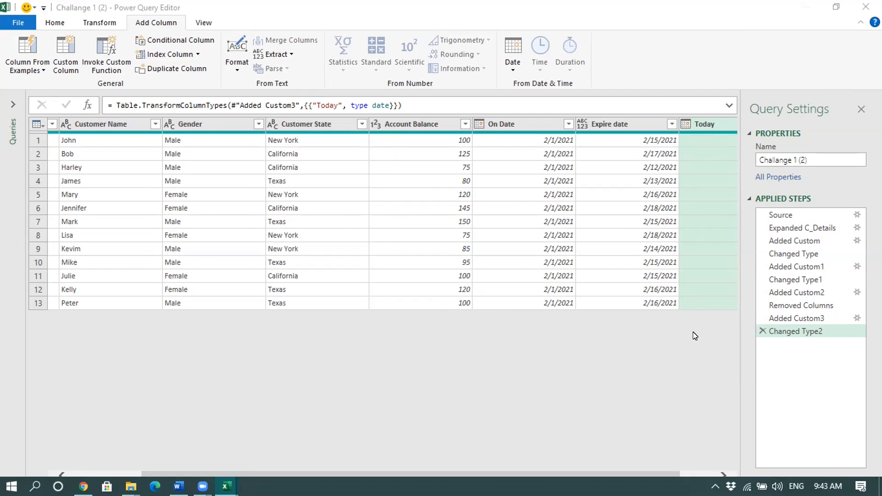
# - Delete the Added Custom3 and Changed Type2 steps that create the Today column and convert it to a date
pyautogui.moveTo(460, 471); pyautogui.dragTo(495, 472)
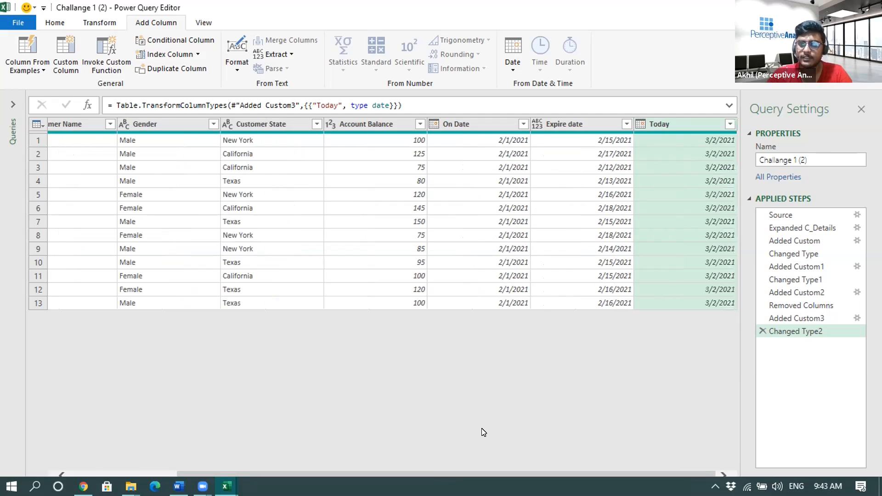
pyautogui.moveTo(801, 305); pyautogui.dragTo(797, 316)
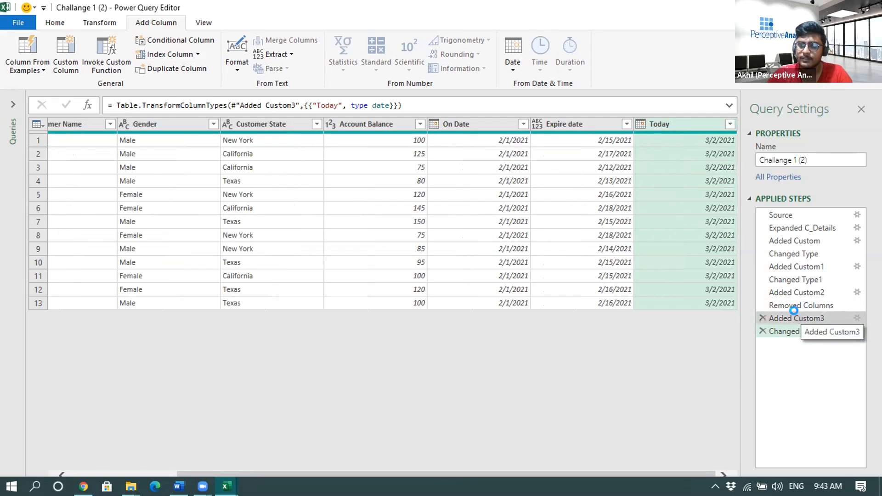
pyautogui.click(795, 313)
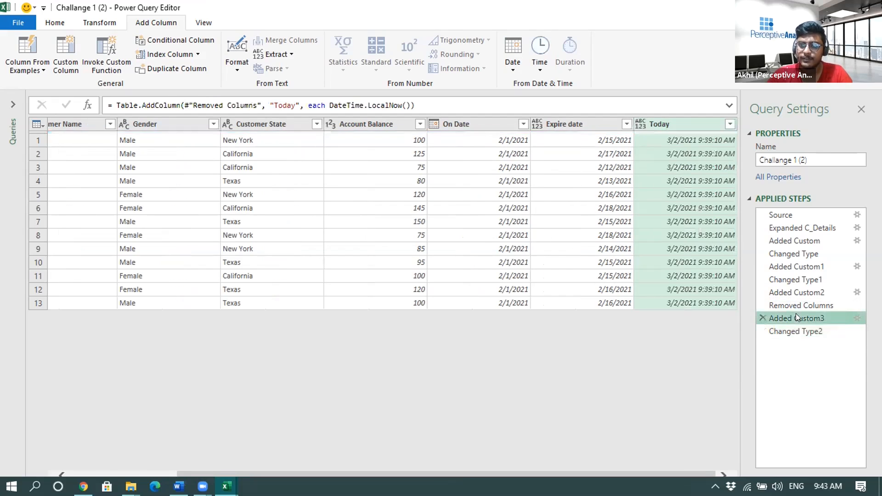
pyautogui.click(761, 317)
pyautogui.click(505, 271)
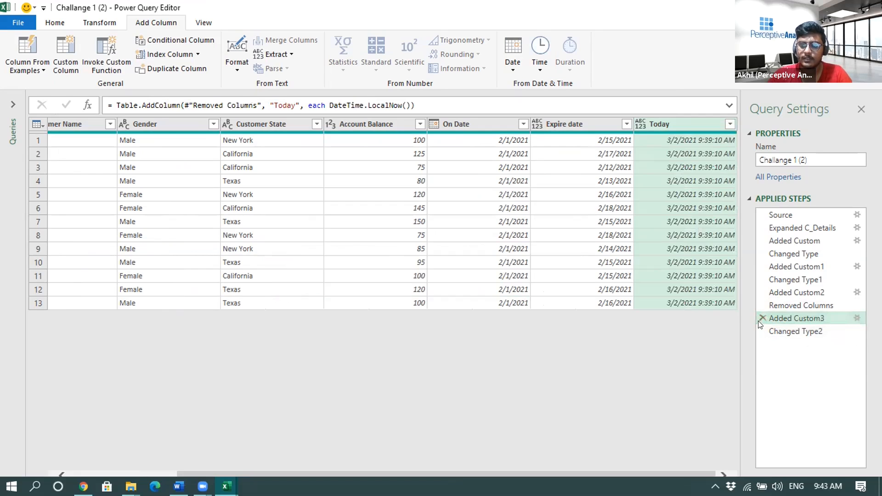
pyautogui.click(759, 317)
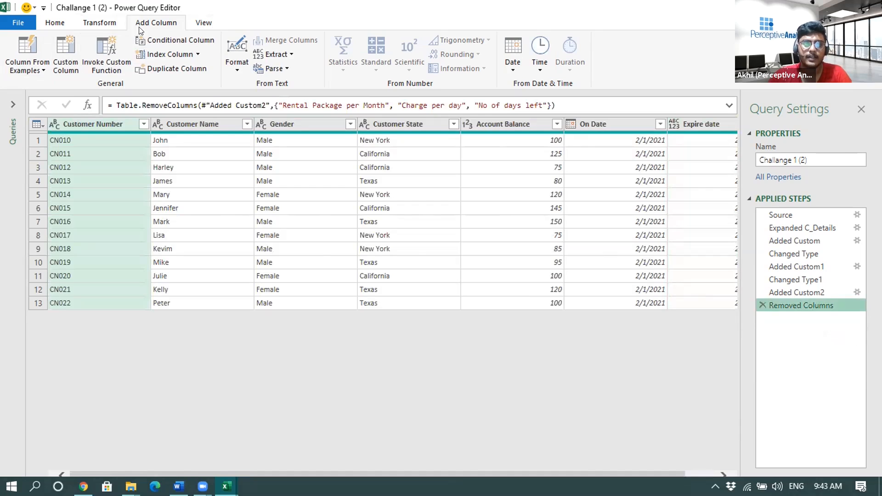
# - Add a custom column named Today with the formula DateTime.LocalNow() and change its data type to Date
pyautogui.click(57, 57)
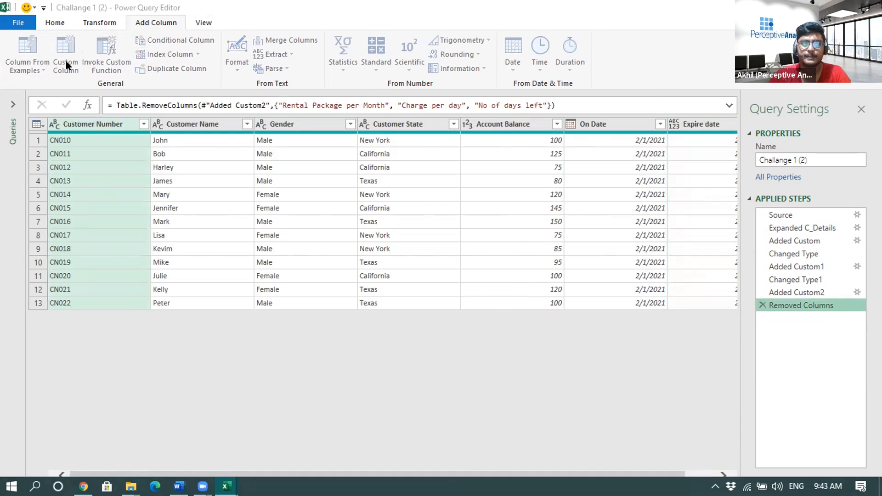
pyautogui.write('Today')
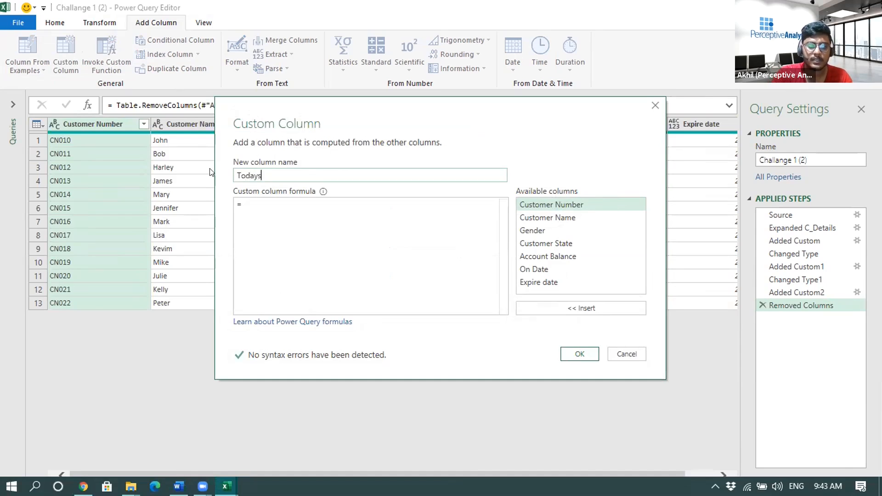
pyautogui.press('Tab')
pyautogui.write('dateti')
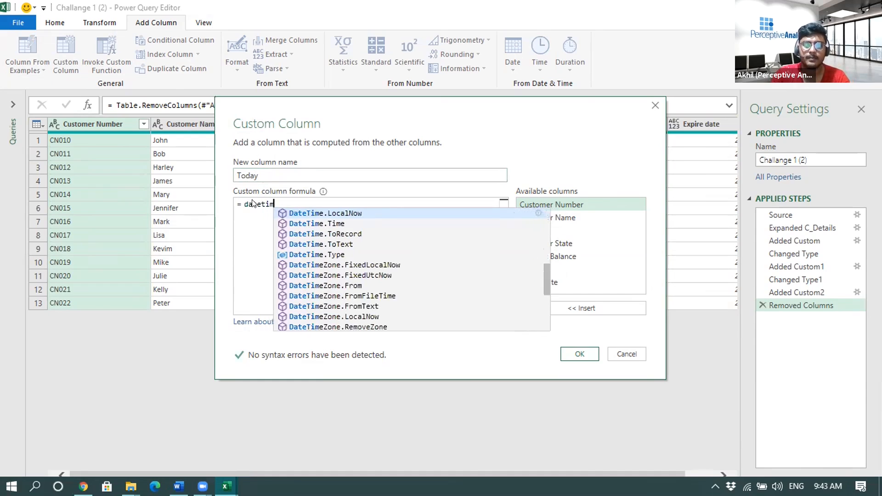
pyautogui.press('Tab')
pyautogui.write('()')
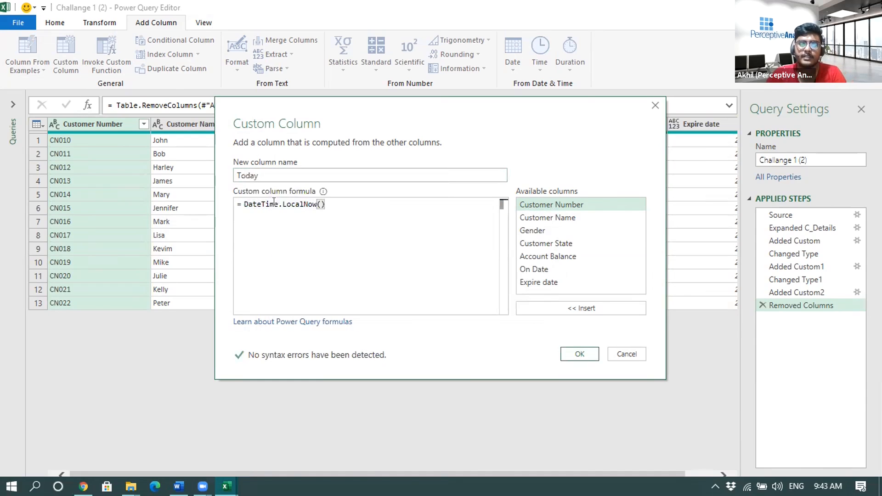
pyautogui.click(575, 359)
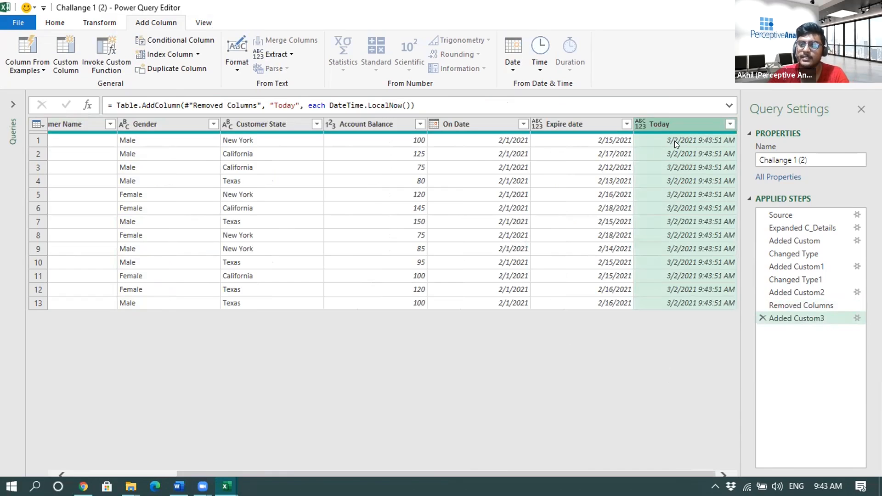
pyautogui.click(641, 124)
pyautogui.click(664, 215)
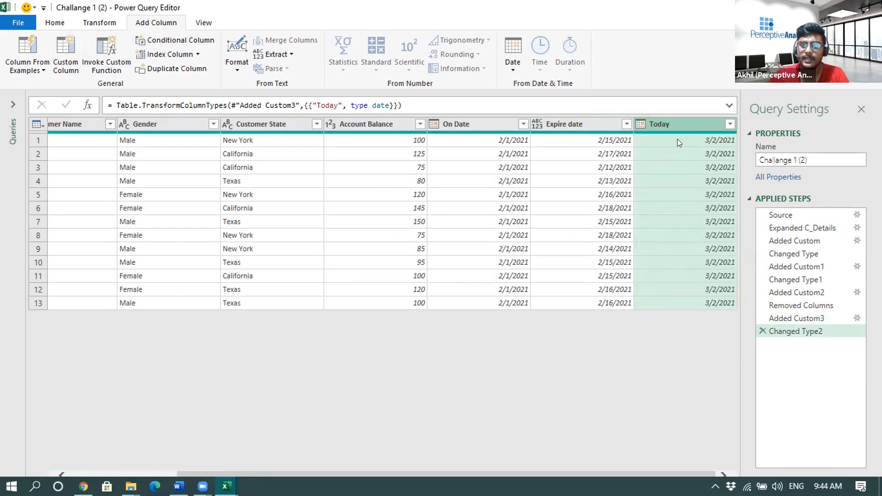
# - Add a custom column named No of days passed with the formula [Expire date]-[Today]
pyautogui.click(65, 53)
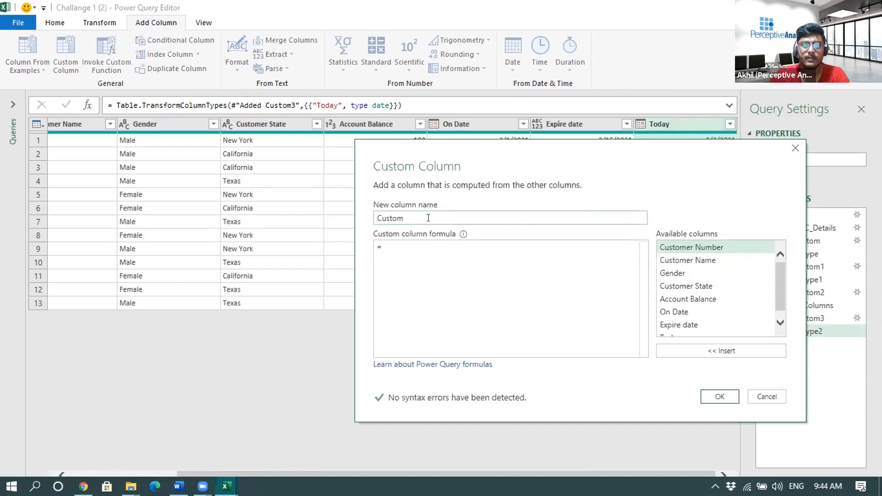
pyautogui.write('No o')
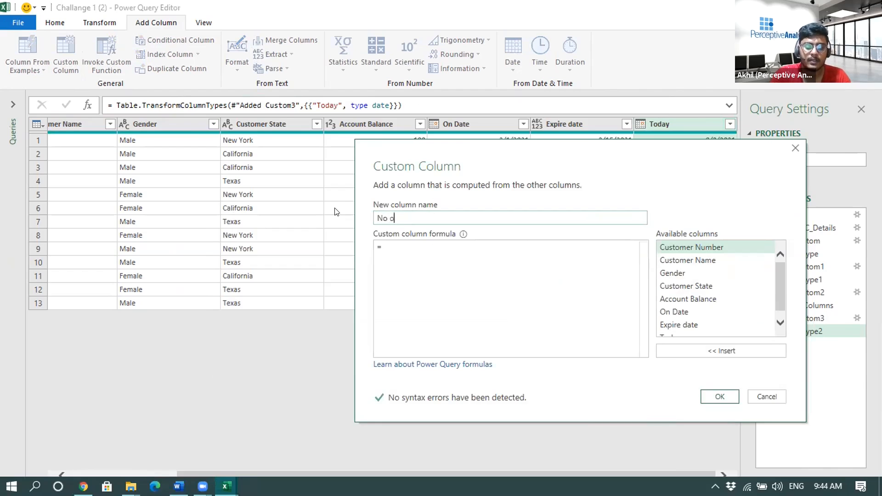
pyautogui.write('f days')
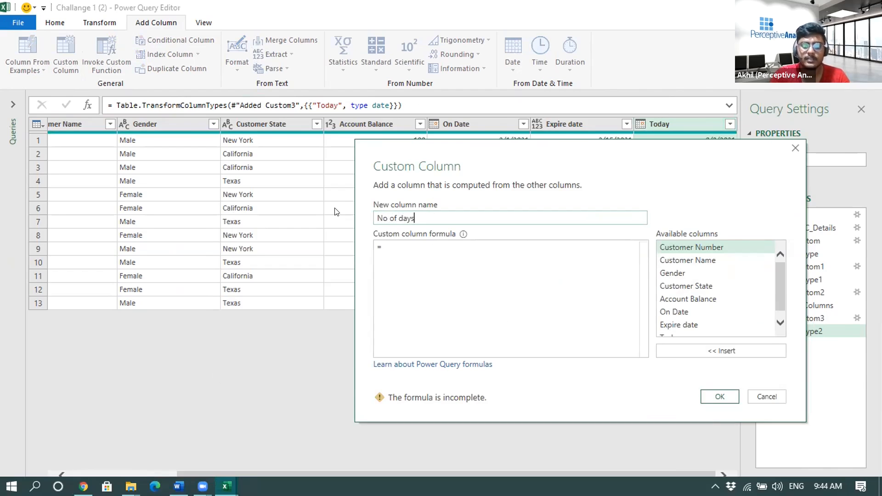
pyautogui.write(' passed')
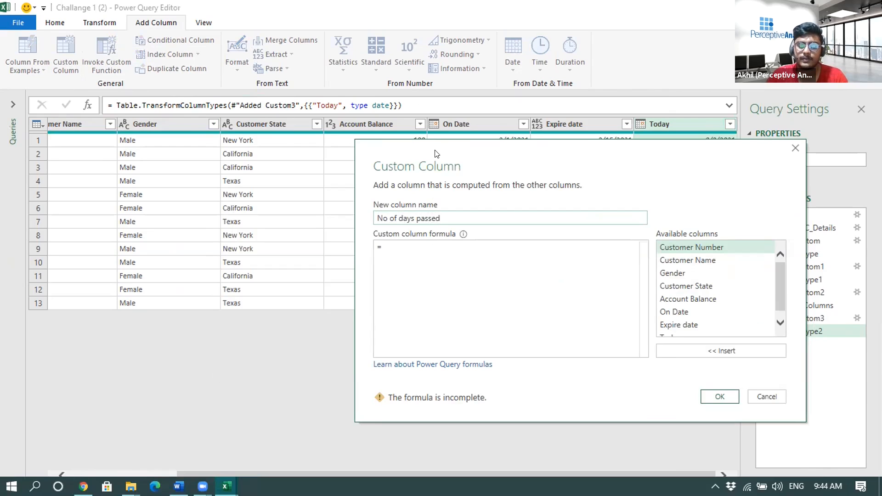
pyautogui.moveTo(435, 150); pyautogui.dragTo(191, 163)
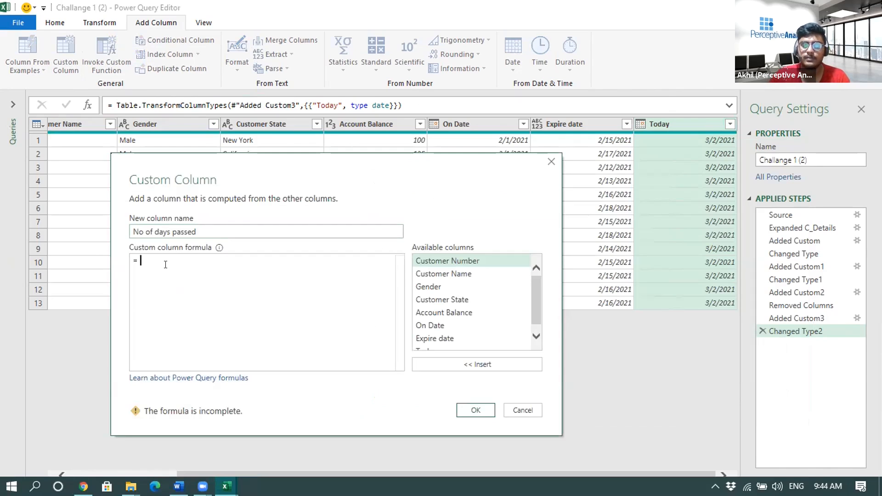
pyautogui.scroll(-1, 437, 331)
pyautogui.doubleClick(437, 331)
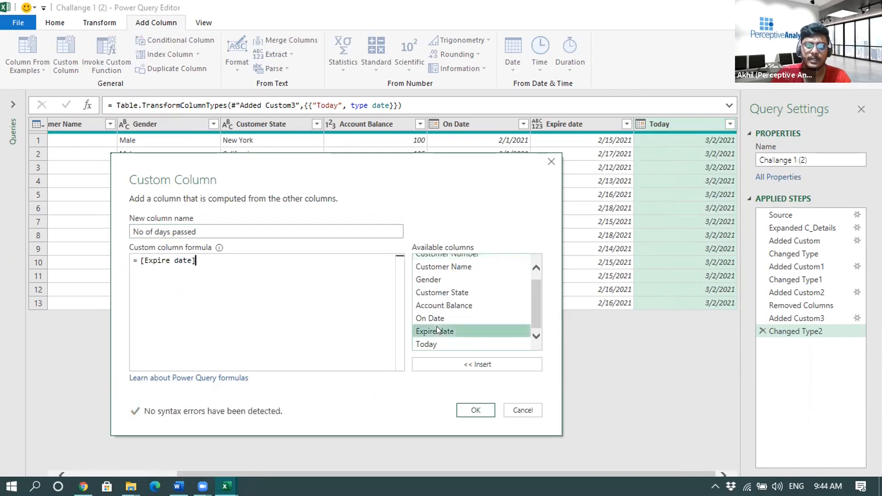
pyautogui.write('-')
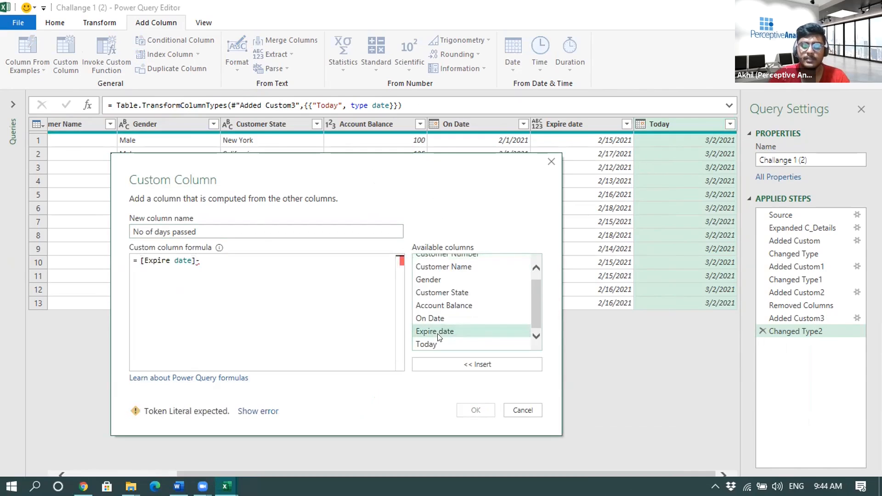
pyautogui.doubleClick(438, 344)
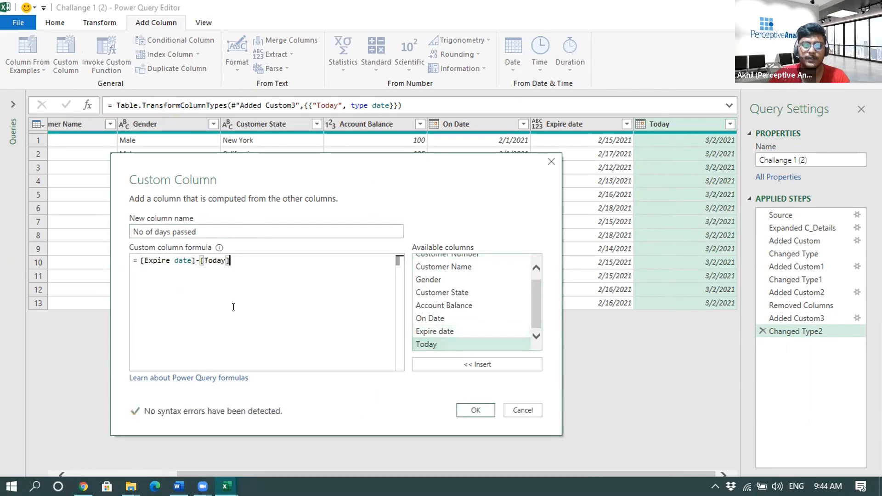
pyautogui.click(465, 410)
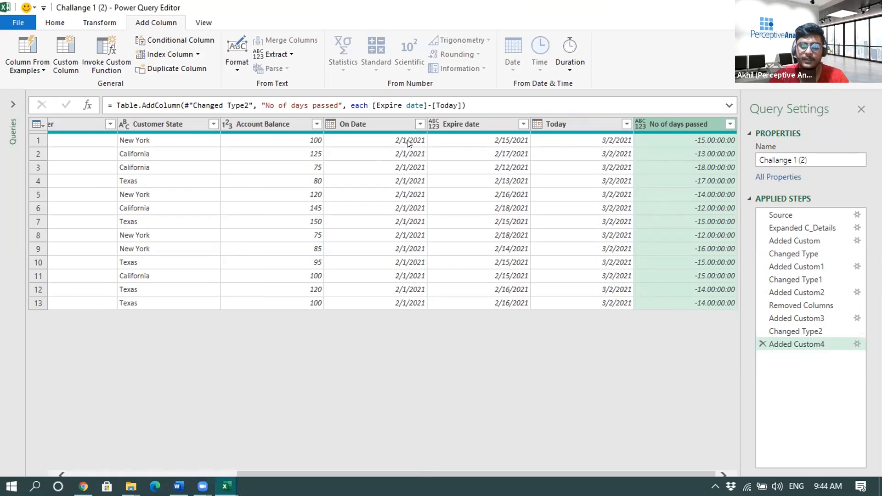
# - Check the first rows' day differences against their dates and remove the Today column
pyautogui.click(501, 141)
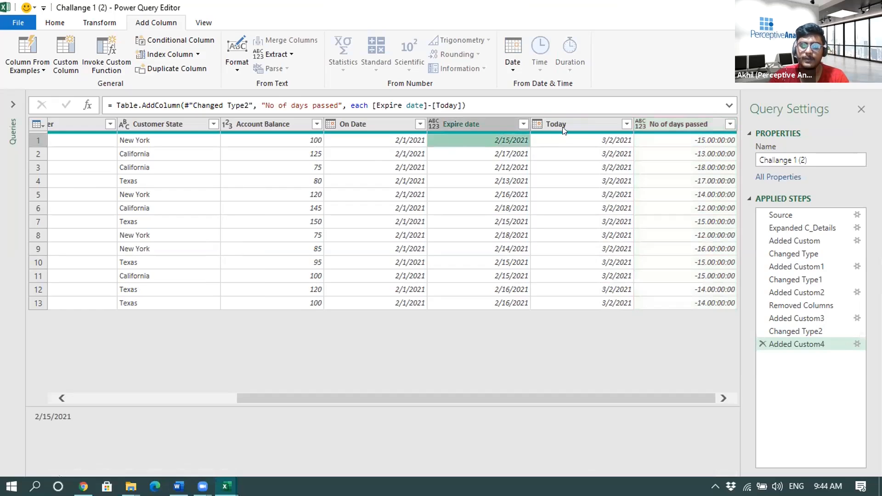
pyautogui.click(509, 154)
pyautogui.click(566, 152)
pyautogui.click(663, 152)
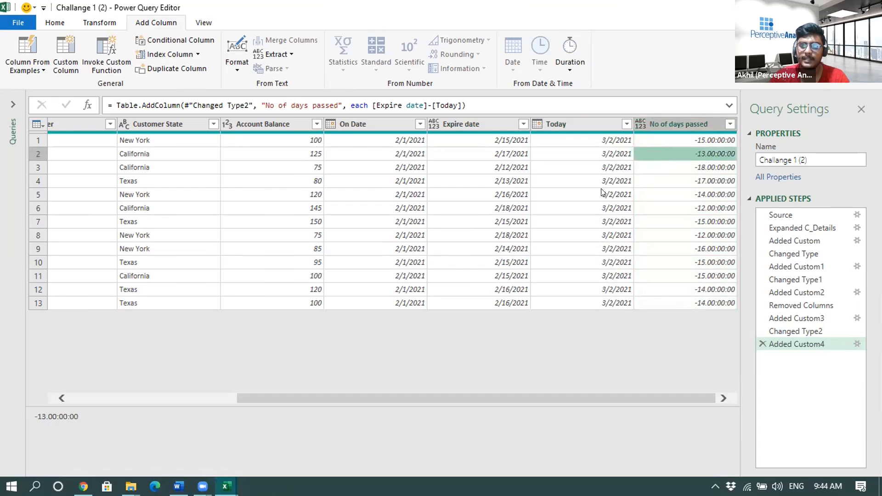
pyautogui.moveTo(692, 395); pyautogui.dragTo(705, 397)
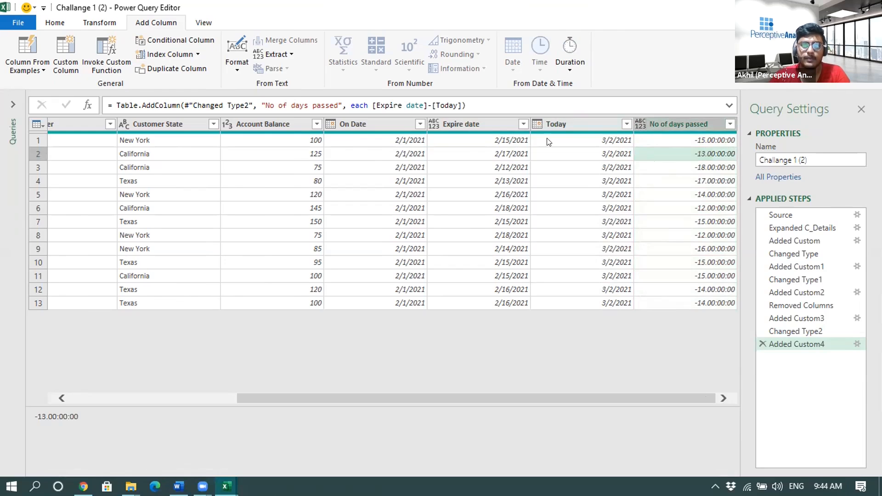
pyautogui.click(23, 23)
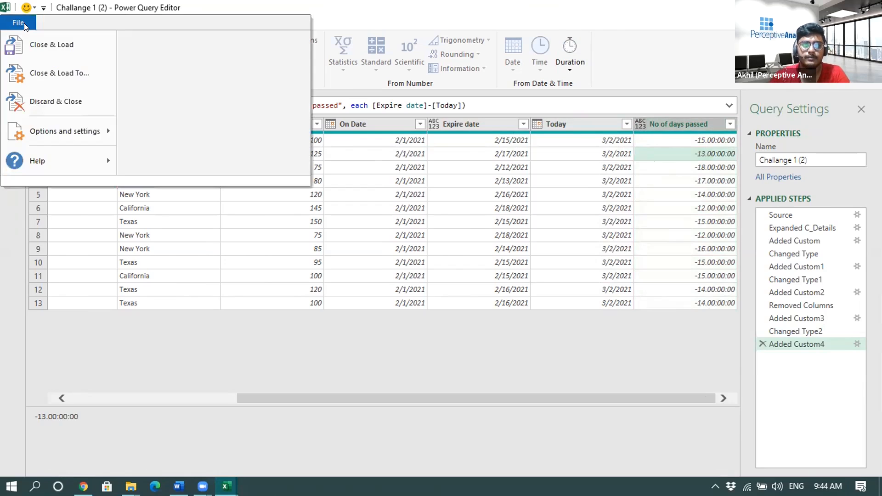
pyautogui.click(581, 127)
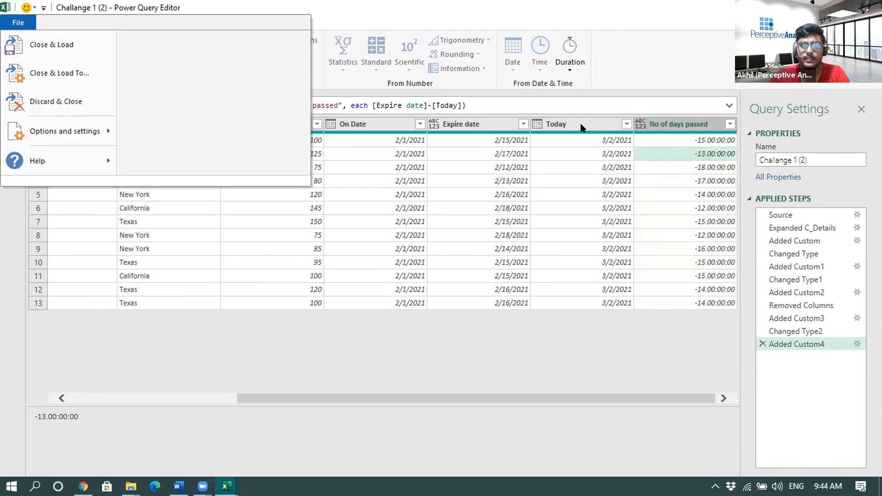
pyautogui.click(581, 127)
pyautogui.rightClick(573, 125)
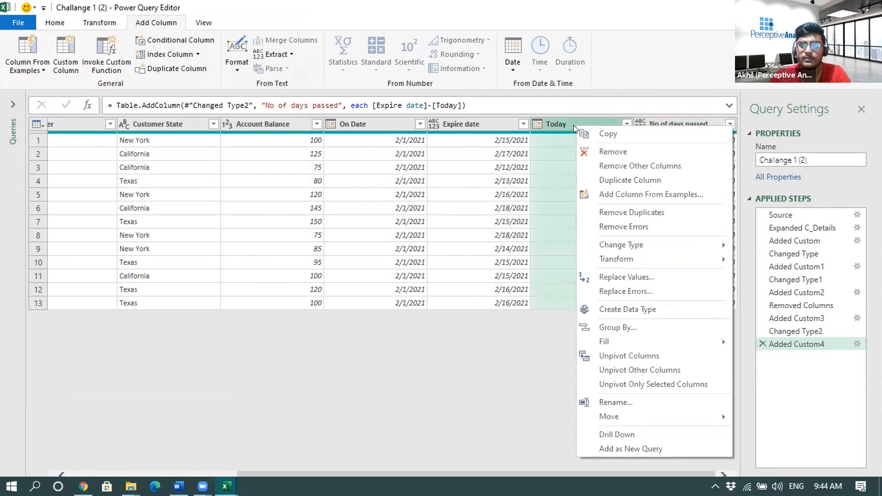
pyautogui.click(595, 147)
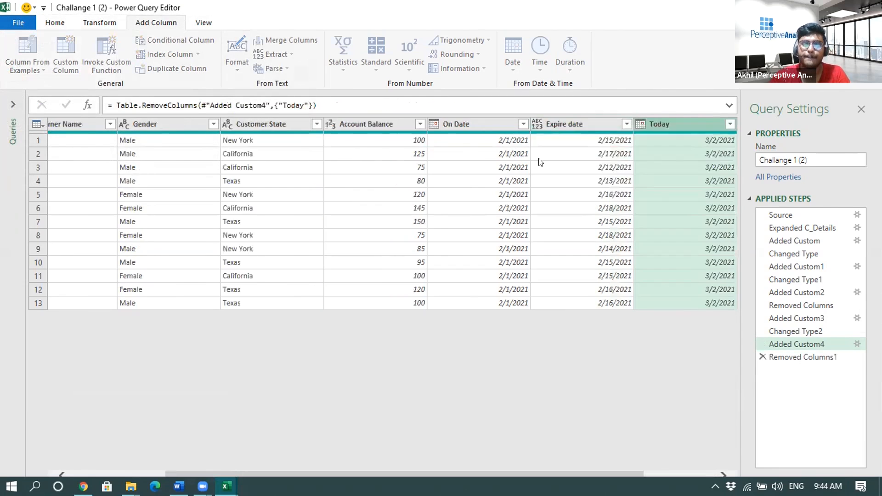
# - Load the query as a table to cell B13 of the existing Challange 2 worksheet and view it there
pyautogui.click(18, 22)
pyautogui.click(36, 74)
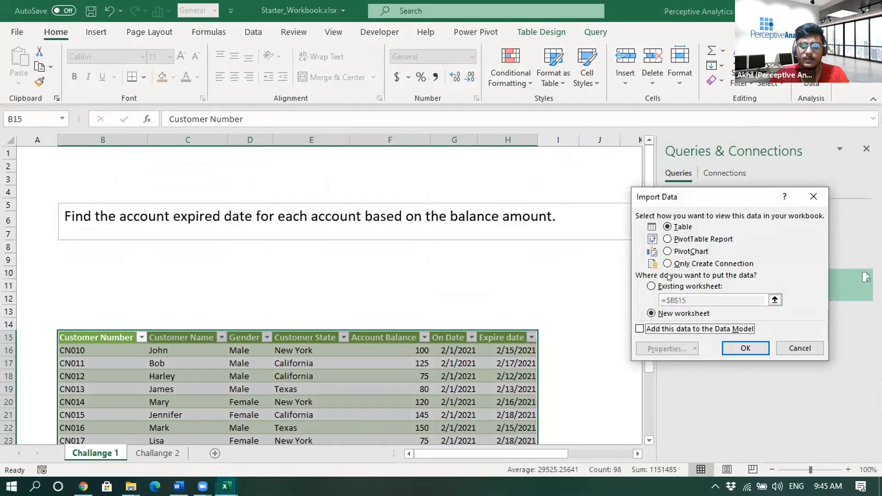
pyautogui.click(652, 286)
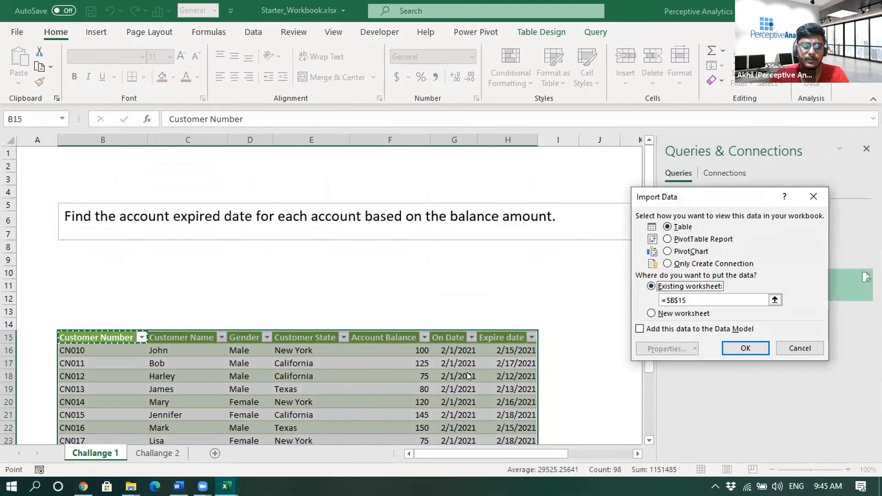
pyautogui.click(157, 452)
pyautogui.click(77, 306)
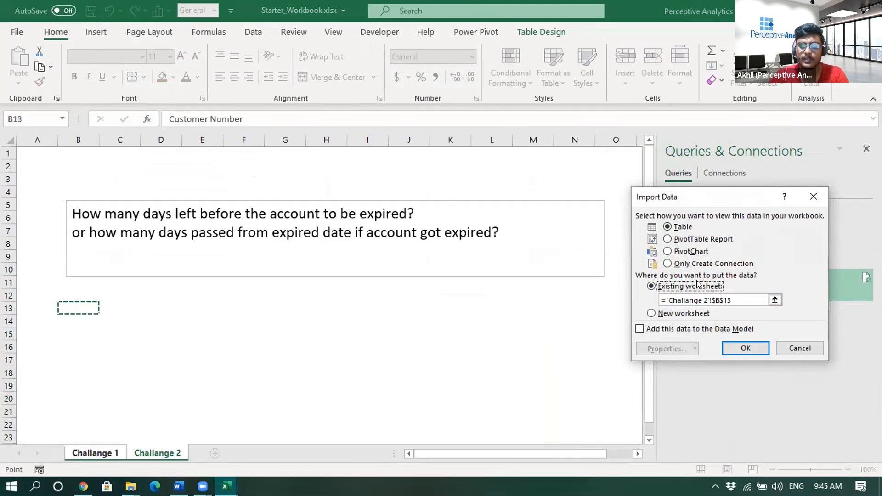
pyautogui.click(740, 348)
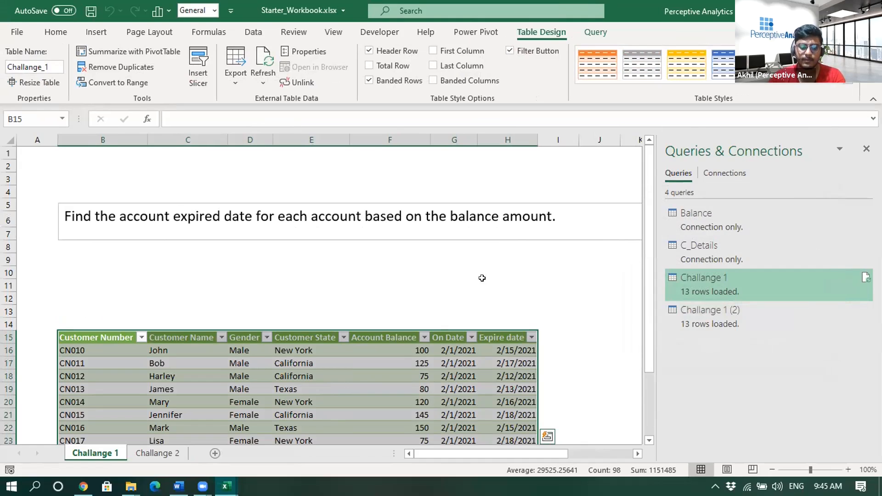
pyautogui.click(157, 454)
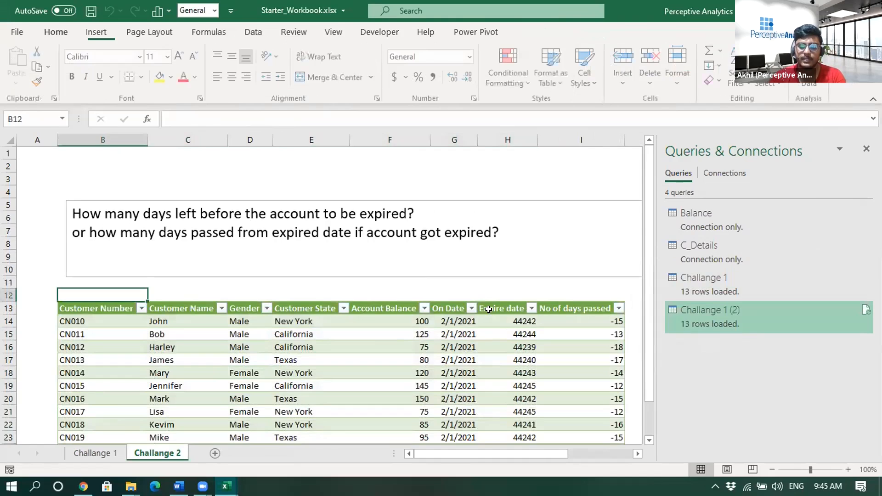
pyautogui.scroll(-2, 544, 294)
pyautogui.moveTo(596, 246); pyautogui.dragTo(588, 395)
pyautogui.click(545, 435)
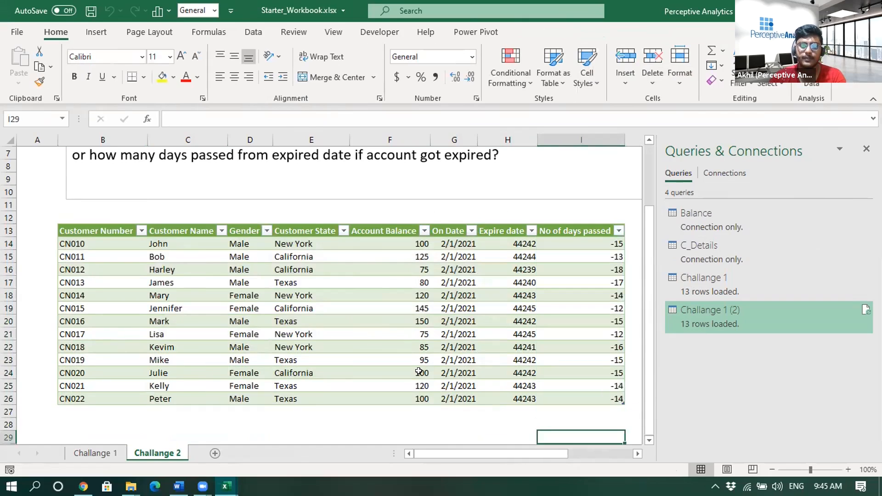
# - Rename the Challange 1 (2) query as Challange 2
pyautogui.rightClick(708, 320)
pyautogui.click(745, 273)
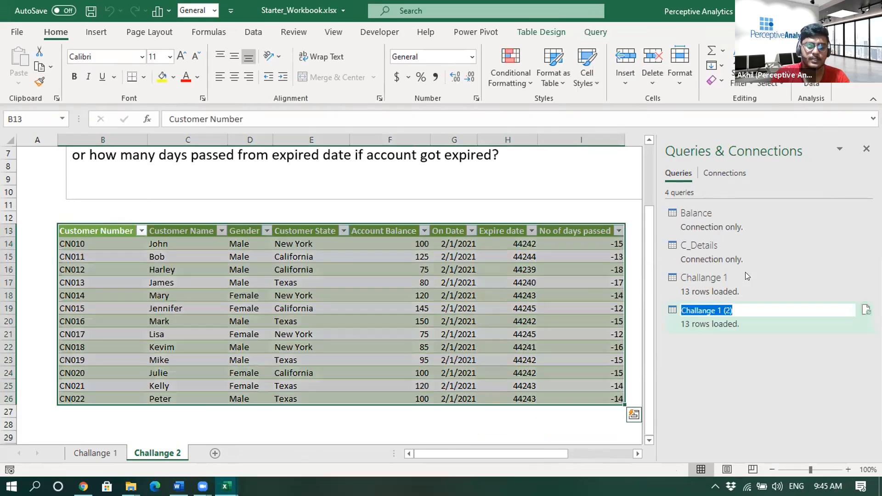
pyautogui.write('Challang')
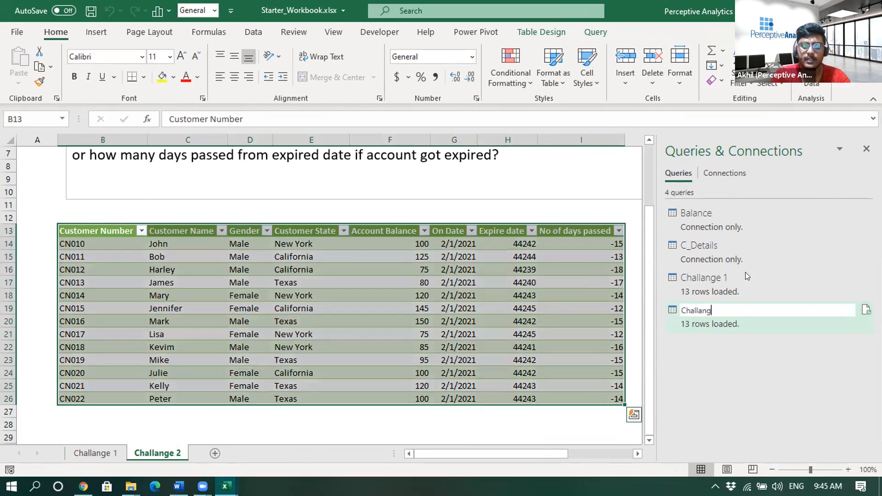
pyautogui.write('e 2')
pyautogui.press('Return')
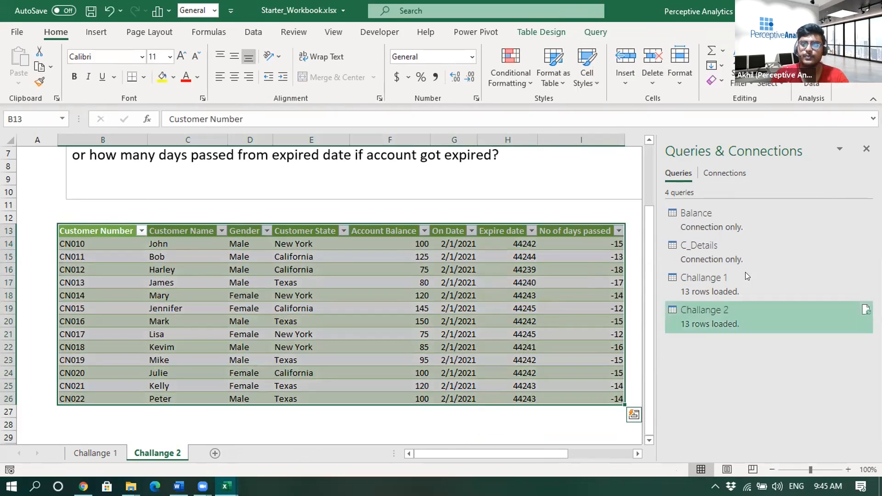
pyautogui.click(550, 202)
pyautogui.scroll(1, 548, 202)
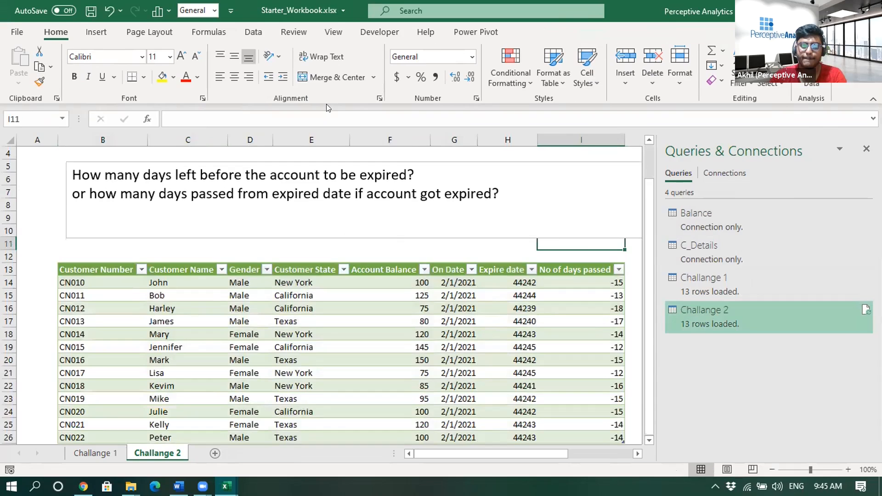
# - Open the Challange 2 query in the Power Query Editor and view the Added Custom3 step that creates the Today column
pyautogui.rightClick(711, 306)
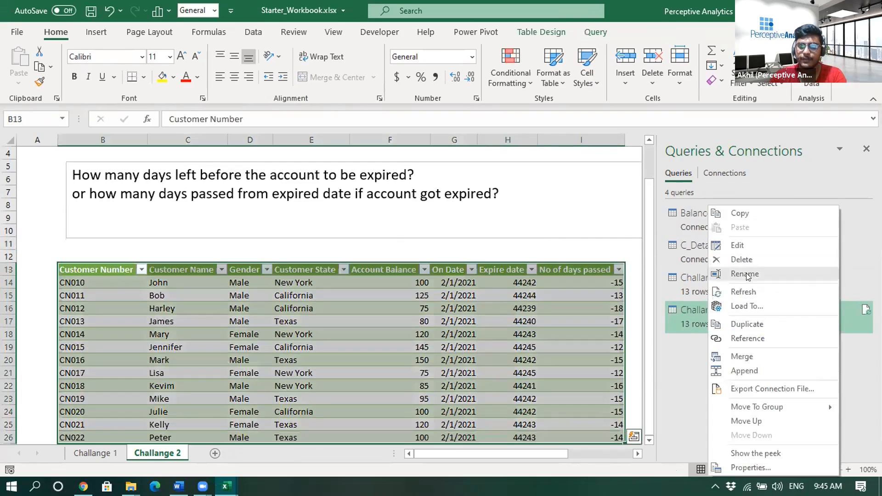
pyautogui.click(737, 245)
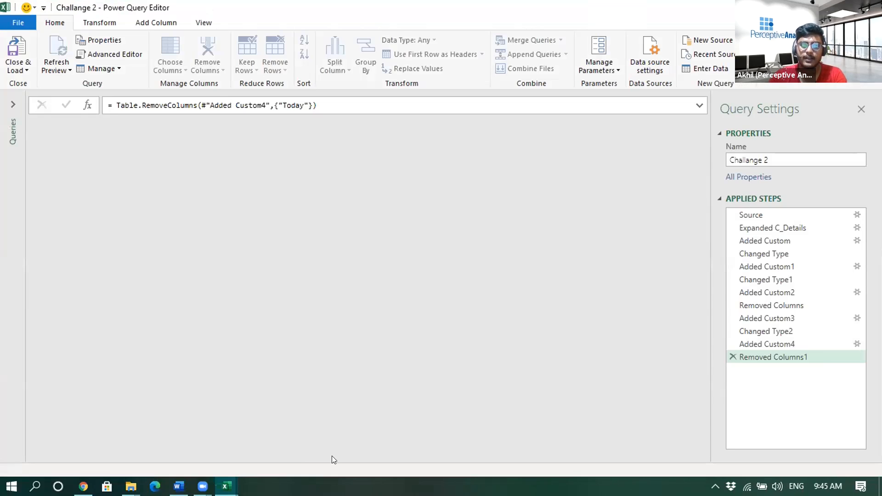
pyautogui.click(771, 318)
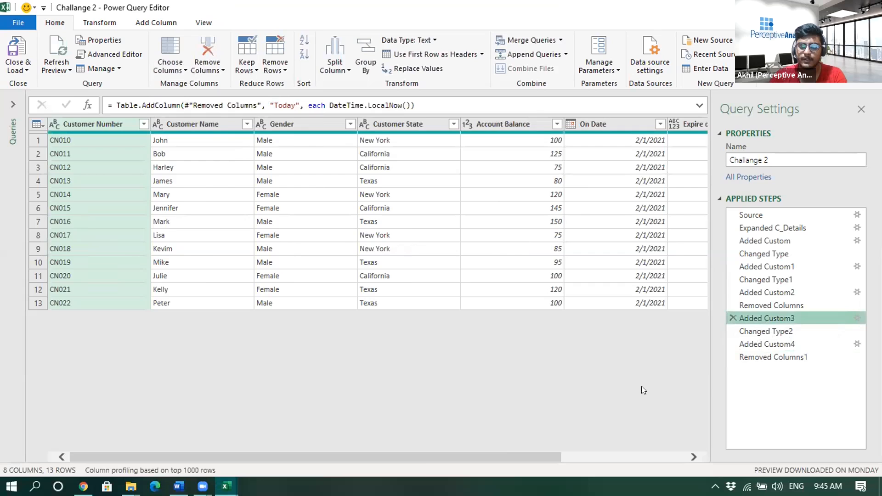
# - Review the Today column and the Added Custom4 step's No of days passed column, and close the Power Query Editor
pyautogui.moveTo(426, 460); pyautogui.dragTo(631, 420)
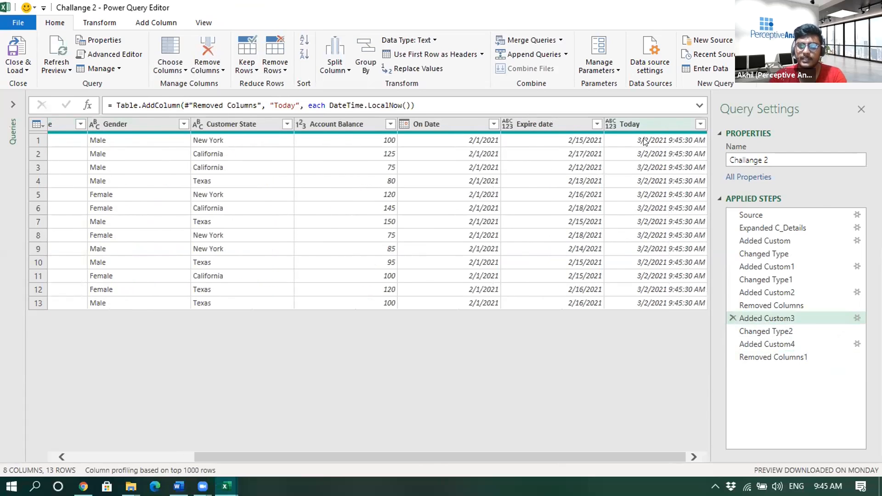
pyautogui.click(777, 343)
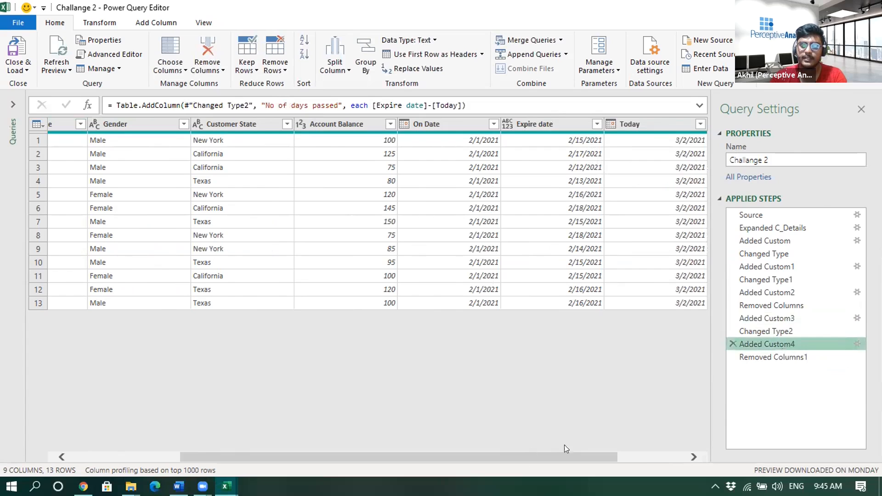
pyautogui.moveTo(571, 458); pyautogui.dragTo(525, 290)
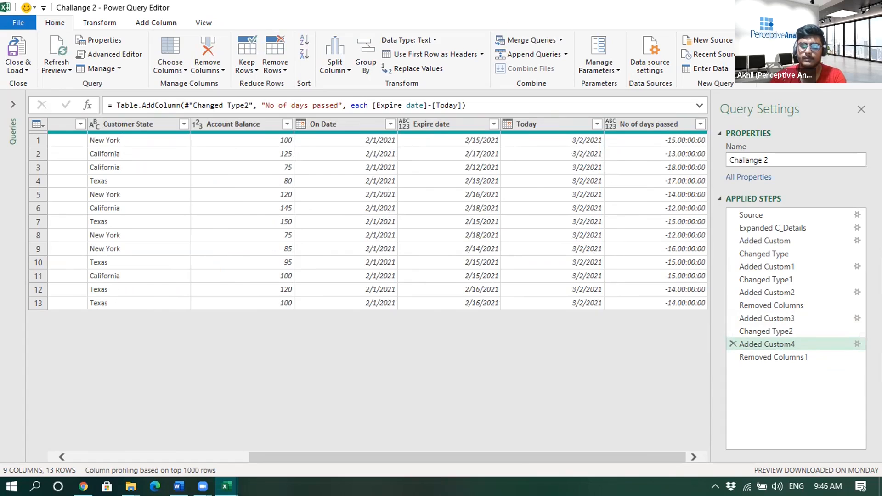
pyautogui.click(869, 8)
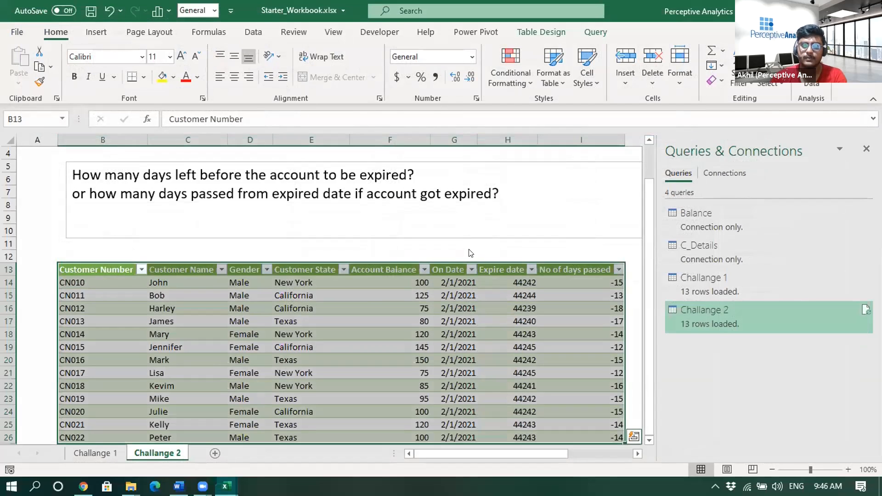
# - Look over the loaded table below the Challange 2 question and narrow the Queries & Connections pane to widen the sheet view
pyautogui.click(469, 246)
pyautogui.scroll(1, 414, 275)
pyautogui.scroll(-2, 412, 278)
pyautogui.scroll(-1, 412, 278)
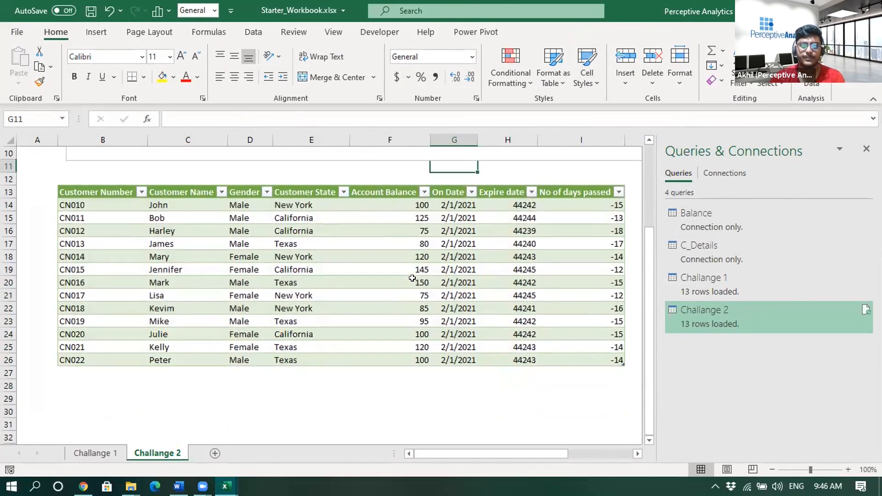
pyautogui.scroll(1, 412, 278)
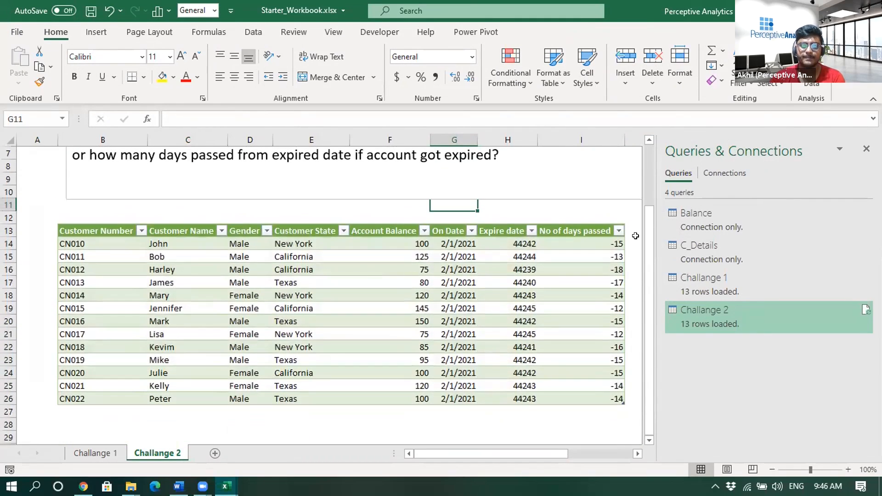
pyautogui.moveTo(648, 235); pyautogui.dragTo(738, 235)
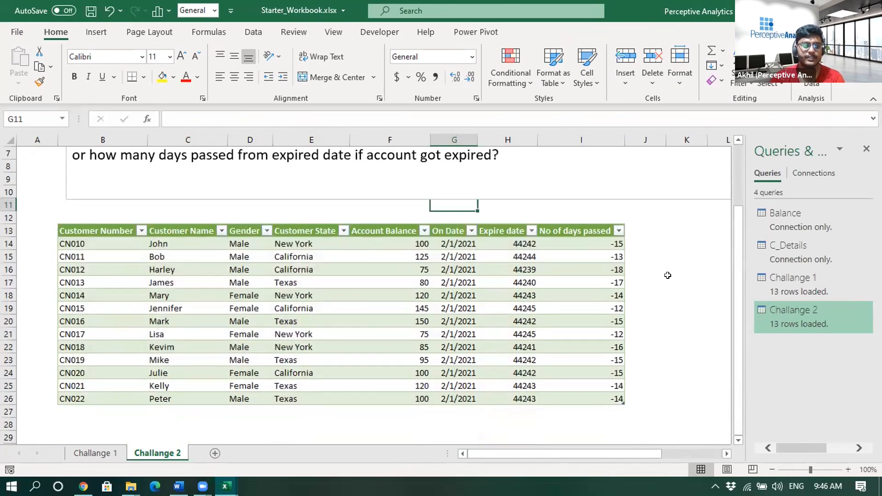